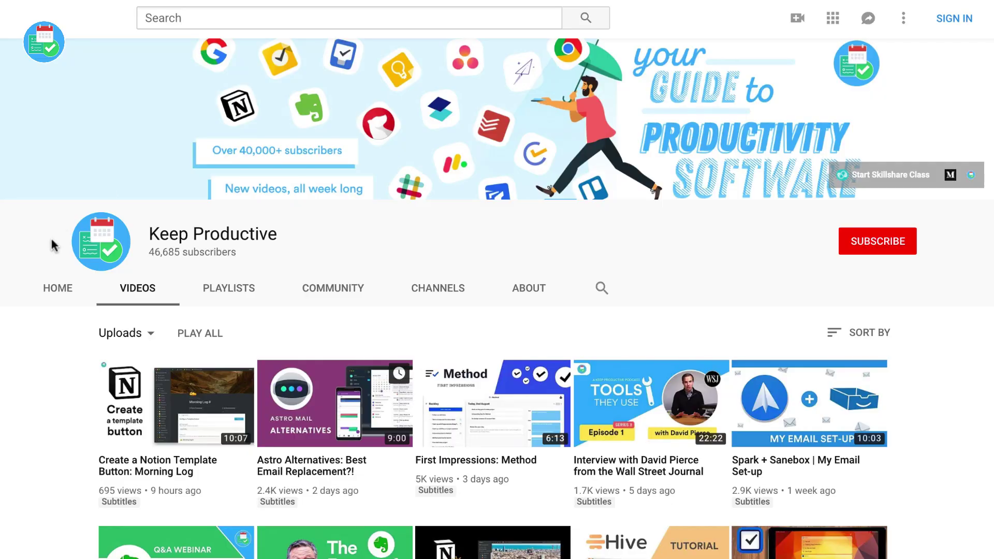
Scroll the sidebar down and bring up the New List choices, dismissing and reopening them once.
{"action": "scroll", "coordinate": [51, 246], "scroll_direction": "down", "scroll_amount": 7}
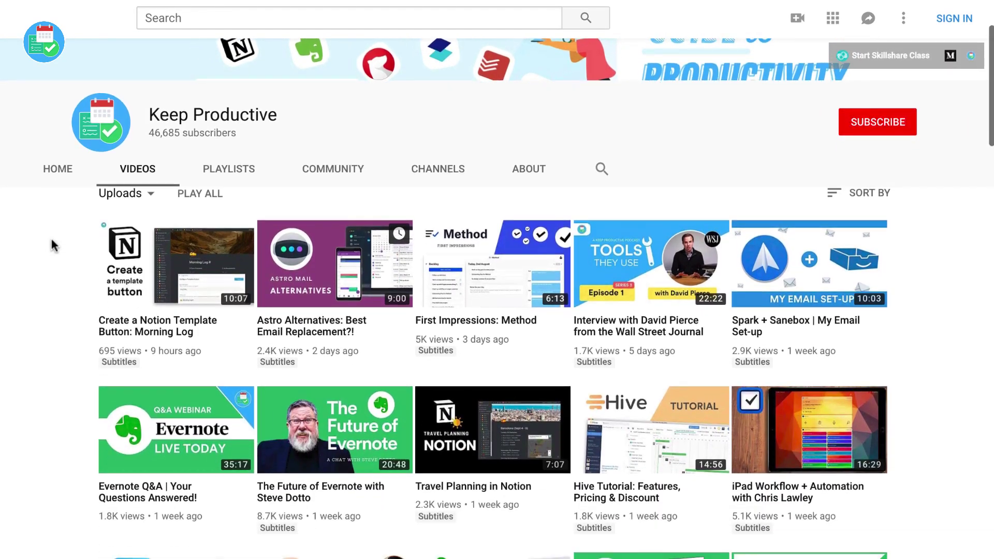
{"action": "scroll", "coordinate": [52, 246], "scroll_direction": "down", "scroll_amount": 13}
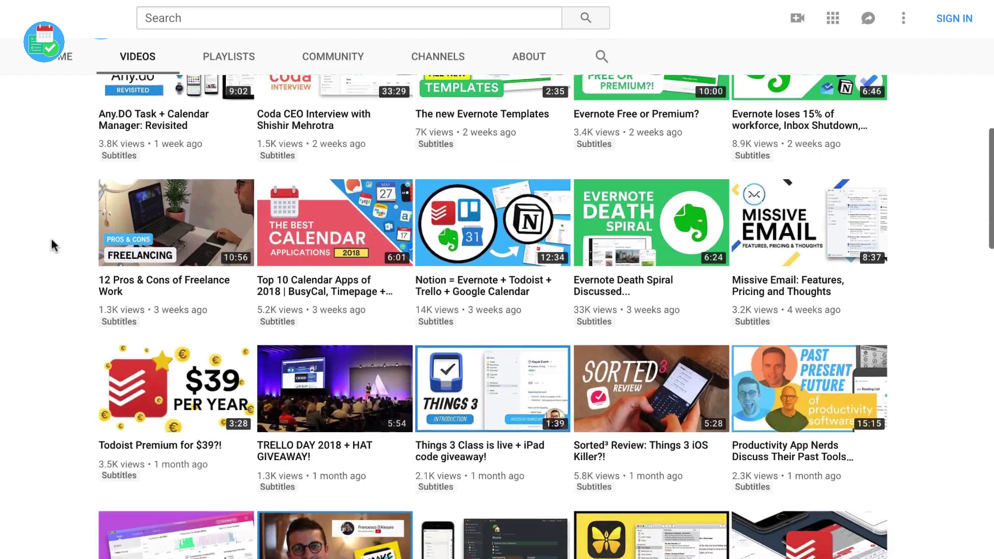
{"action": "scroll", "coordinate": [52, 243], "scroll_direction": "down", "scroll_amount": 10}
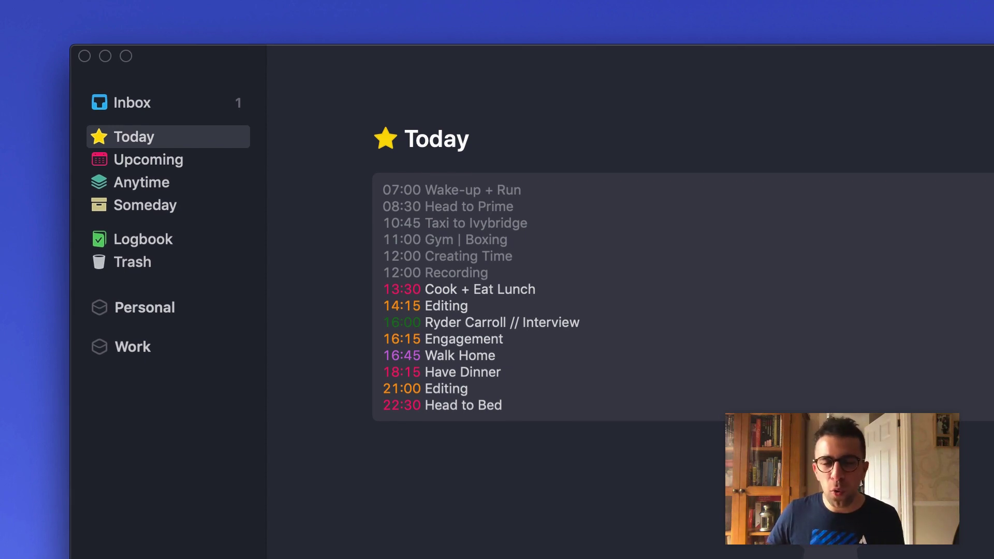
{"action": "left_click", "coordinate": [202, 468]}
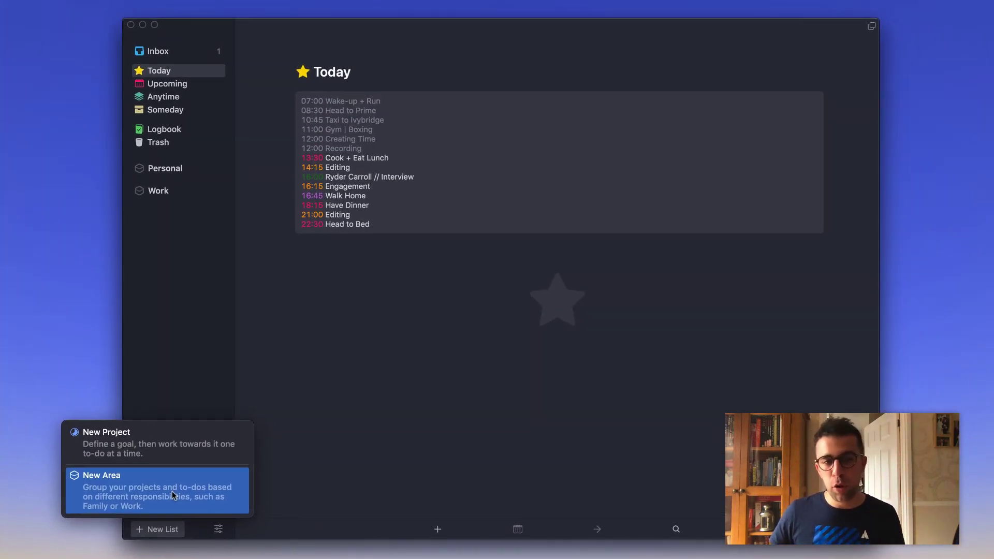
{"action": "left_click", "coordinate": [194, 411]}
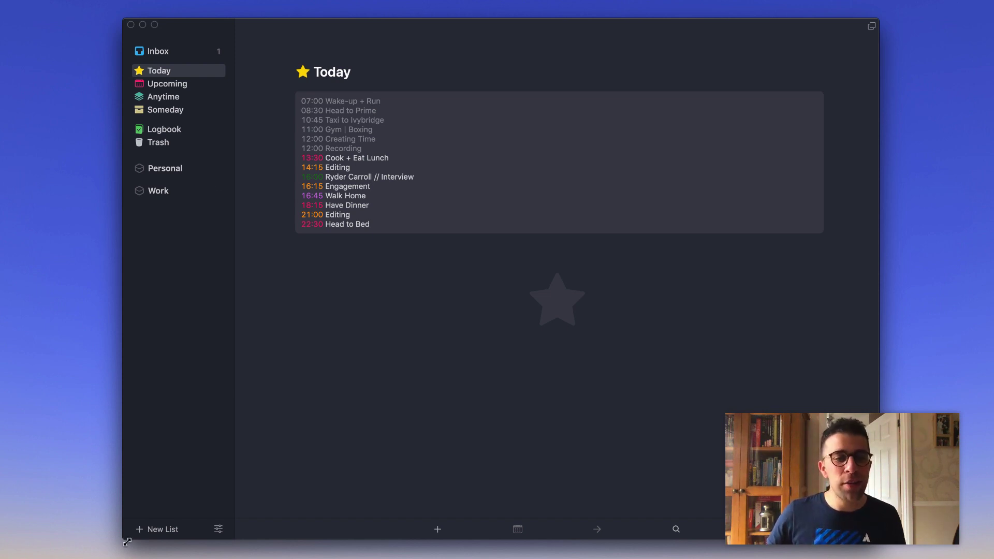
{"action": "left_click", "coordinate": [153, 530]}
Create a new project titled 'Kayaking Activity'.
{"action": "left_click", "coordinate": [160, 461]}
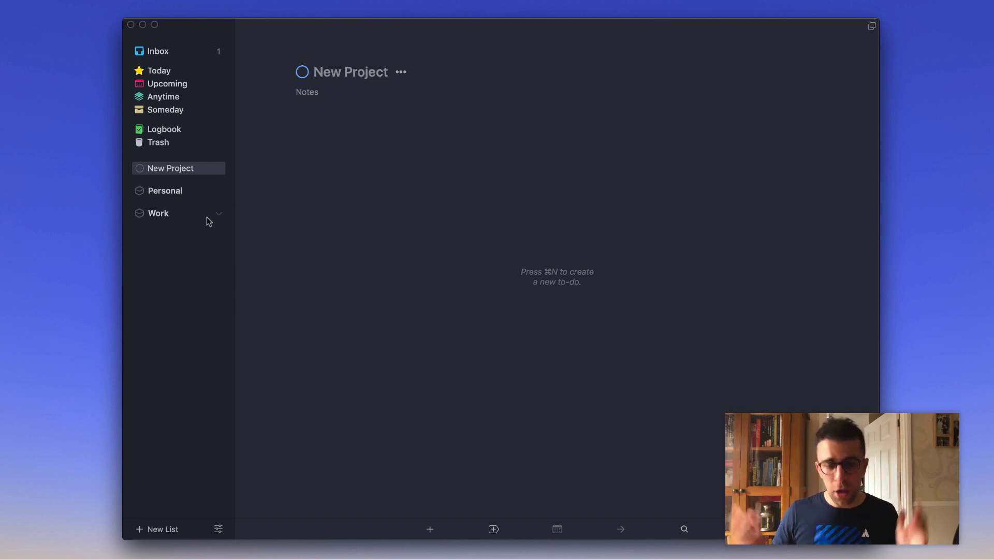
{"action": "type", "text": "Kayaking Actibi"}
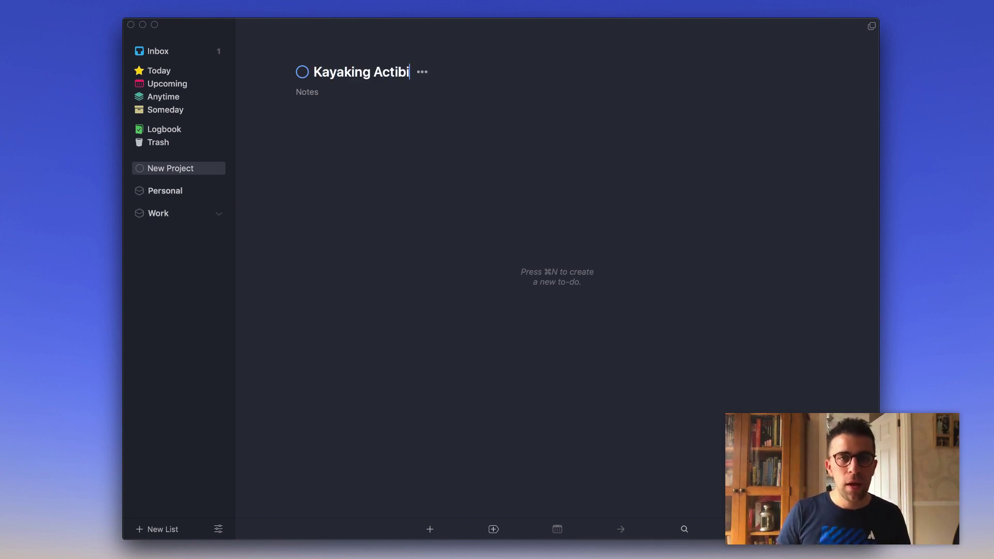
{"action": "key", "text": "BackSpace"}
{"action": "key", "text": "BackSpace"}
{"action": "type", "text": "vity"}
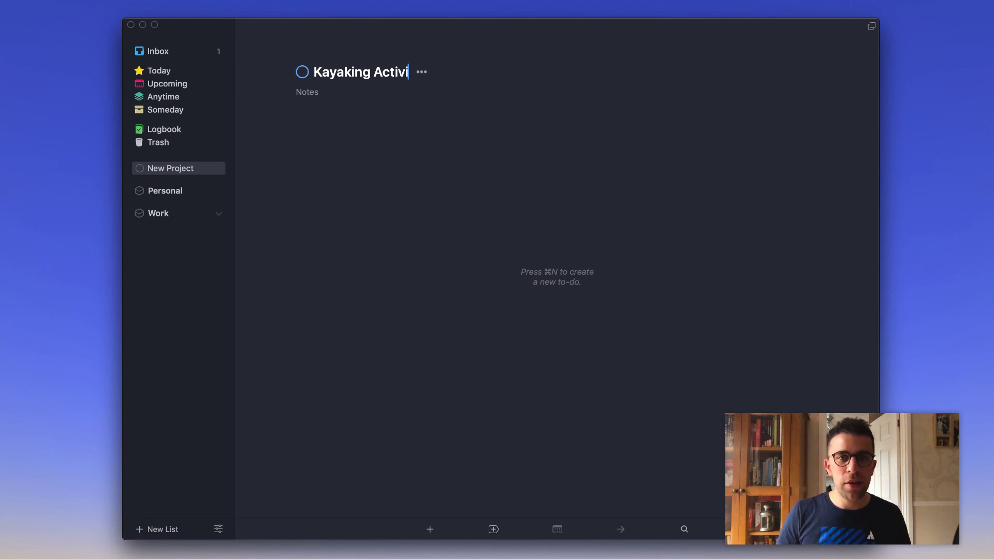
{"action": "left_click", "coordinate": [375, 249]}
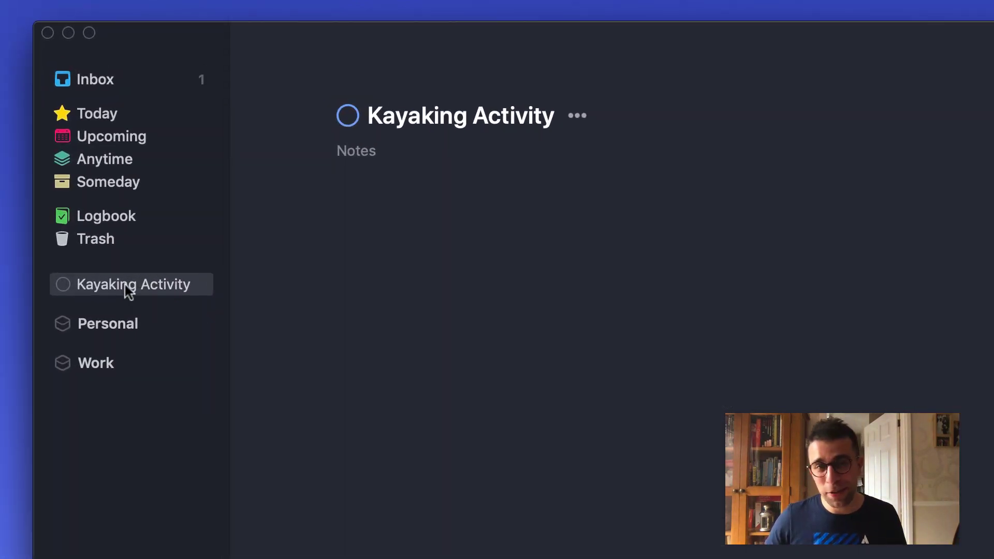
Move Kayaking Activity into the Personal area in the sidebar.
{"action": "left_click_drag", "start_coordinate": [125, 284], "coordinate": [125, 322]}
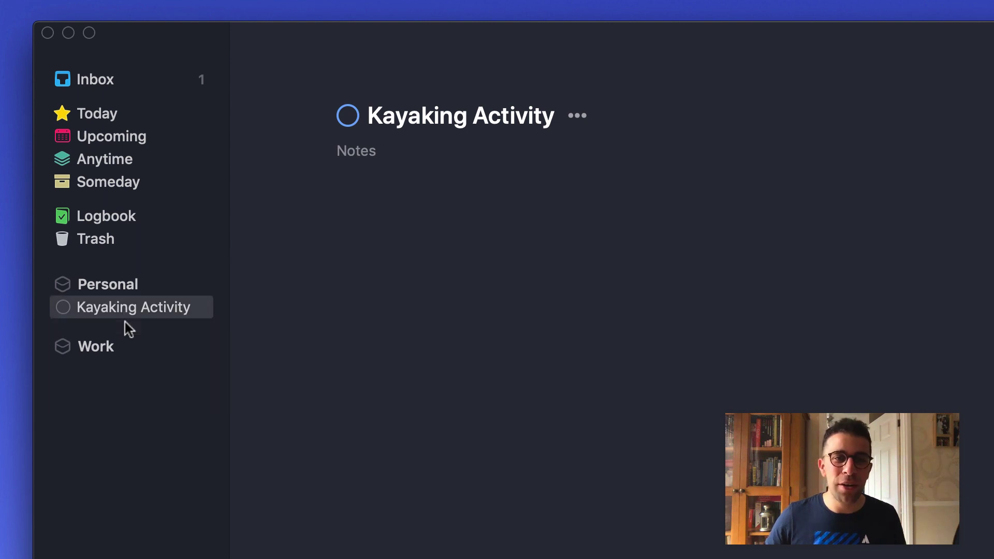
{"action": "left_click", "coordinate": [203, 287]}
{"action": "left_click", "coordinate": [203, 287]}
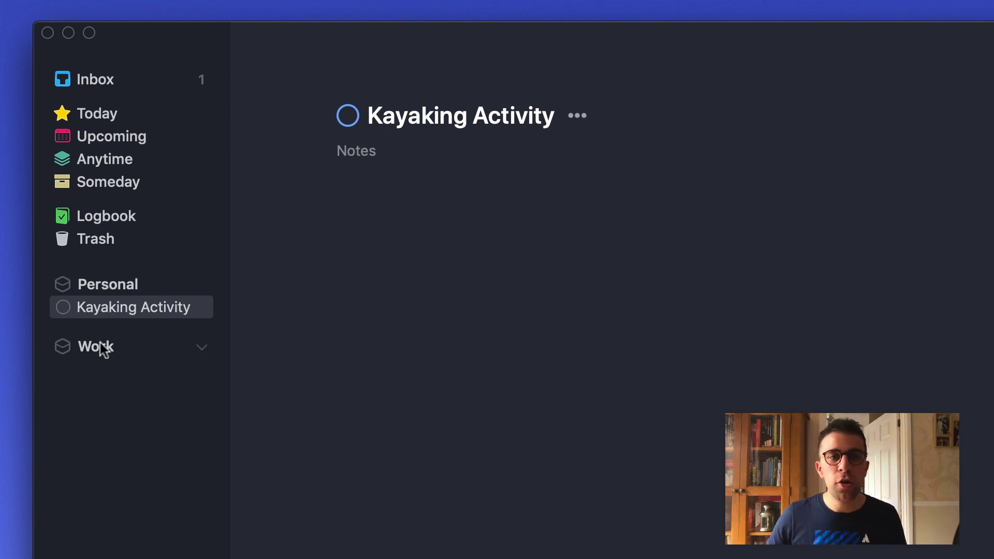
Create a project titled 'Conference' with Cmd+Alt+N and drag it under the Work area.
{"action": "left_click", "coordinate": [203, 348]}
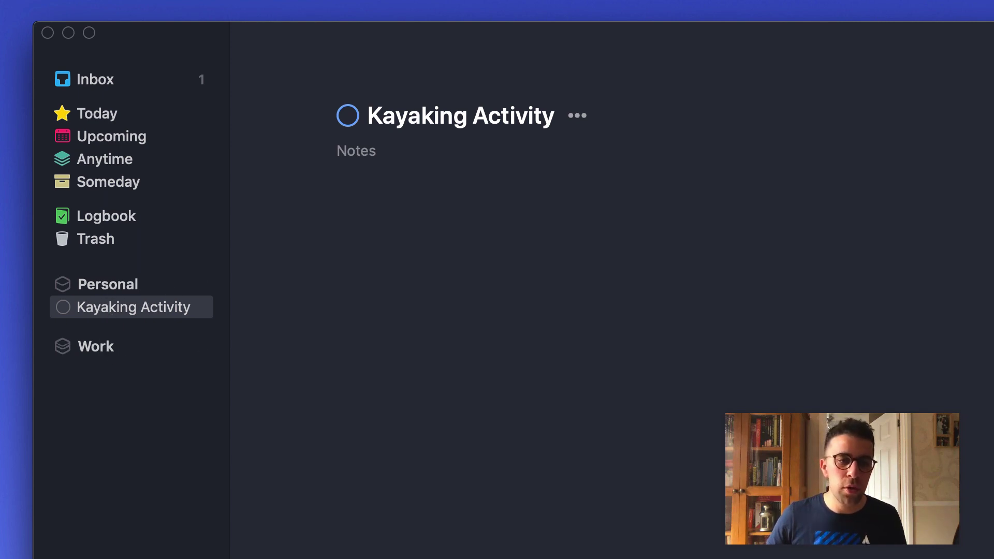
{"action": "key", "text": "alt+super+n"}
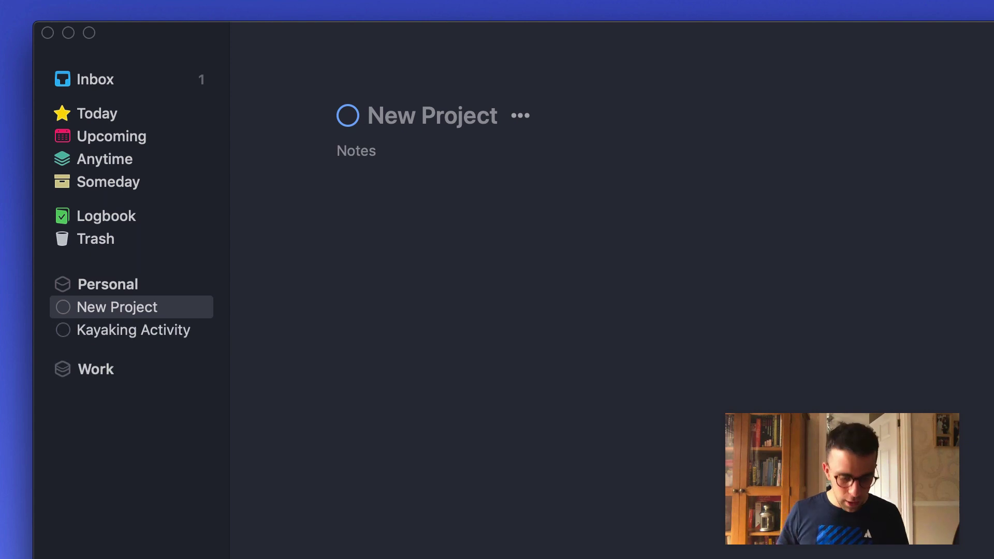
{"action": "type", "text": "Conference"}
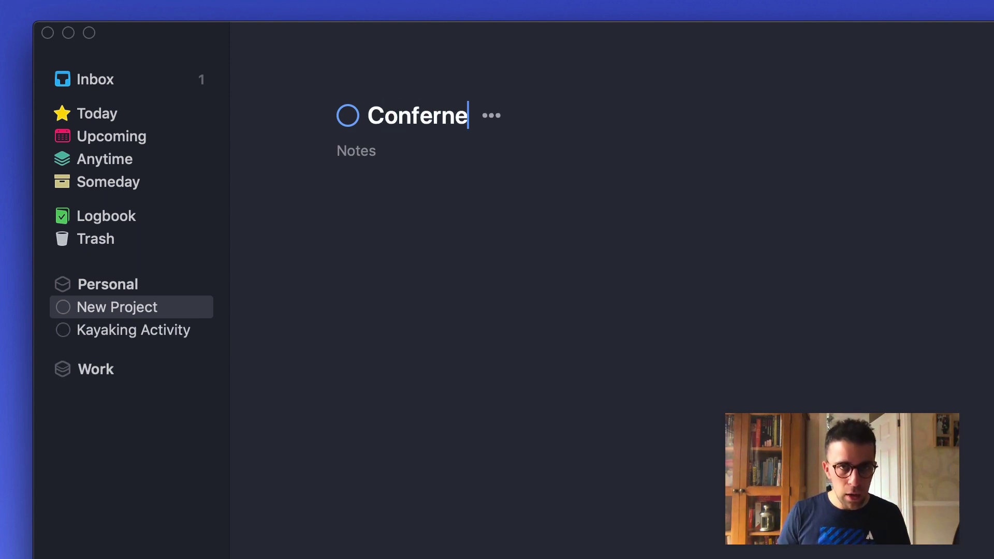
{"action": "key", "text": "BackSpace"}
{"action": "key", "text": "BackSpace"}
{"action": "type", "text": "ence"}
{"action": "key", "text": "Return"}
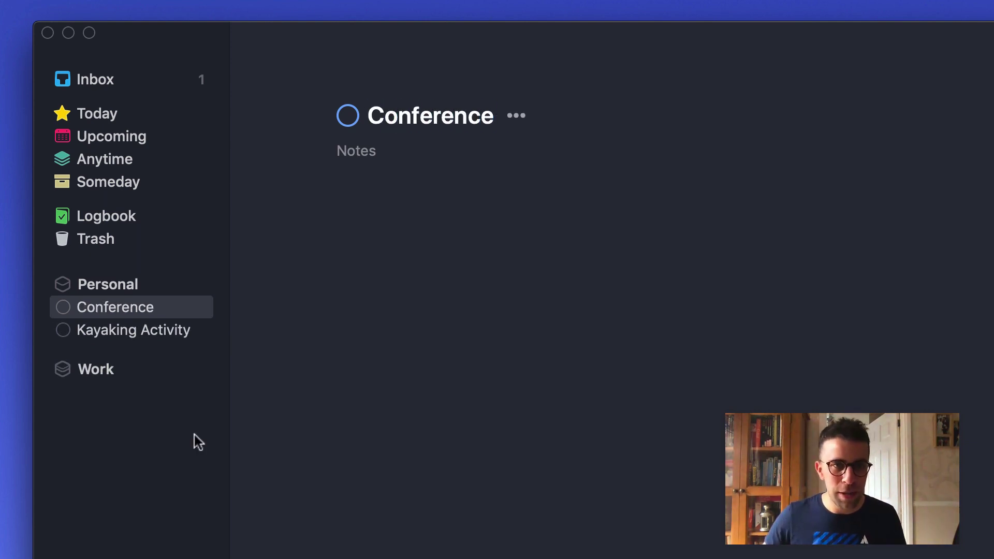
{"action": "left_click_drag", "start_coordinate": [151, 314], "coordinate": [153, 367]}
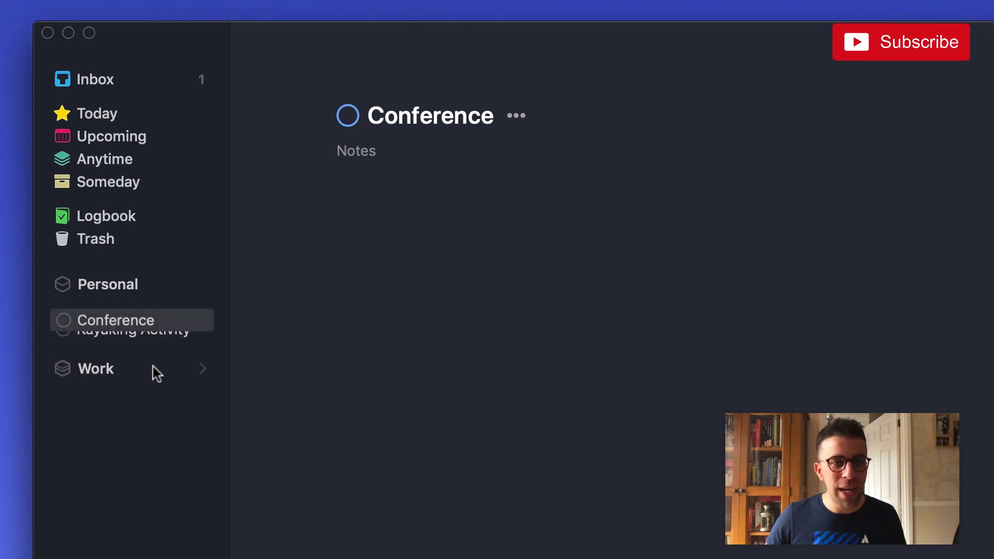
{"action": "left_click_drag", "start_coordinate": [136, 310], "coordinate": [125, 345]}
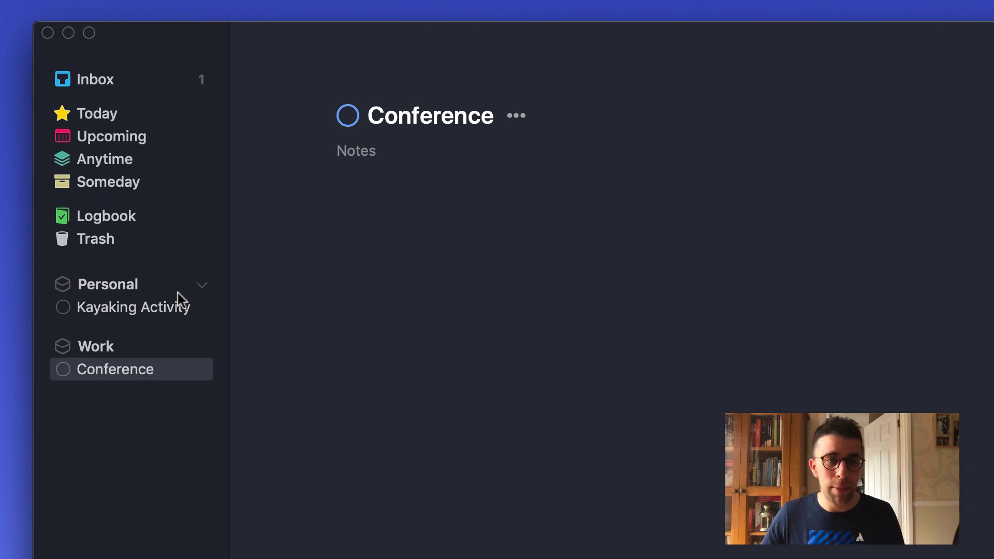
Open Kayaking Activity and show its ••• project actions menu.
{"action": "left_click", "coordinate": [160, 307]}
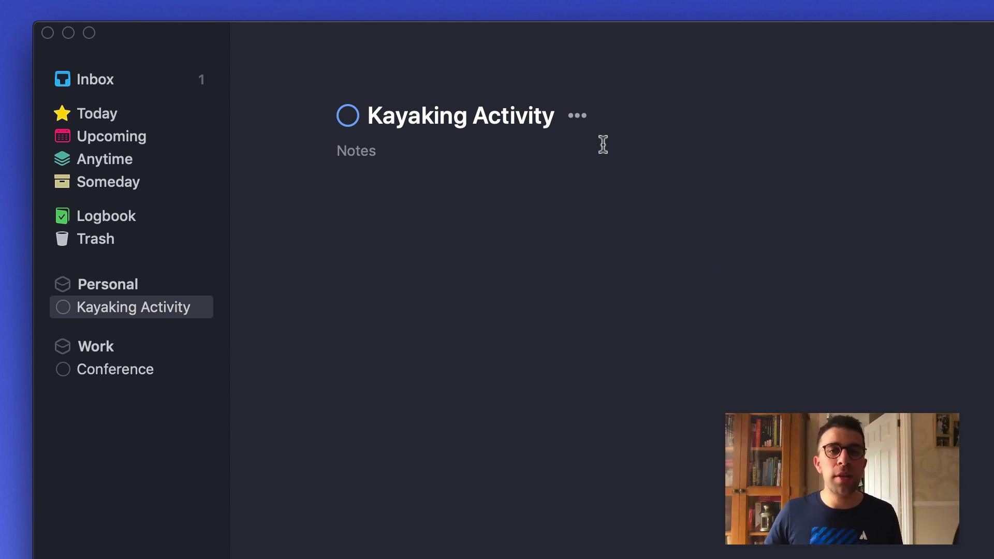
{"action": "left_click", "coordinate": [578, 116]}
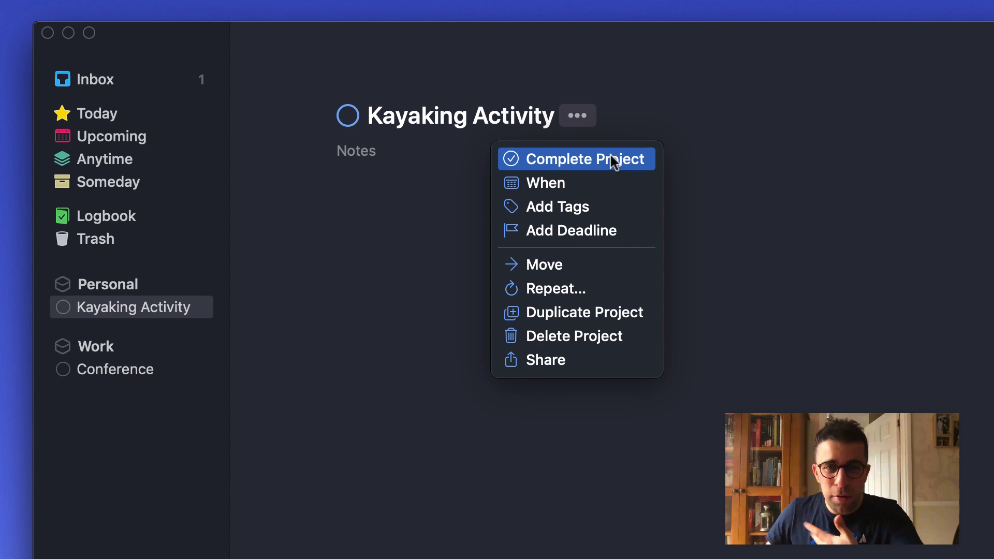
Schedule Kayaking Activity for 10 Nov, then reopen it from Personal's Upcoming list.
{"action": "left_click", "coordinate": [612, 183]}
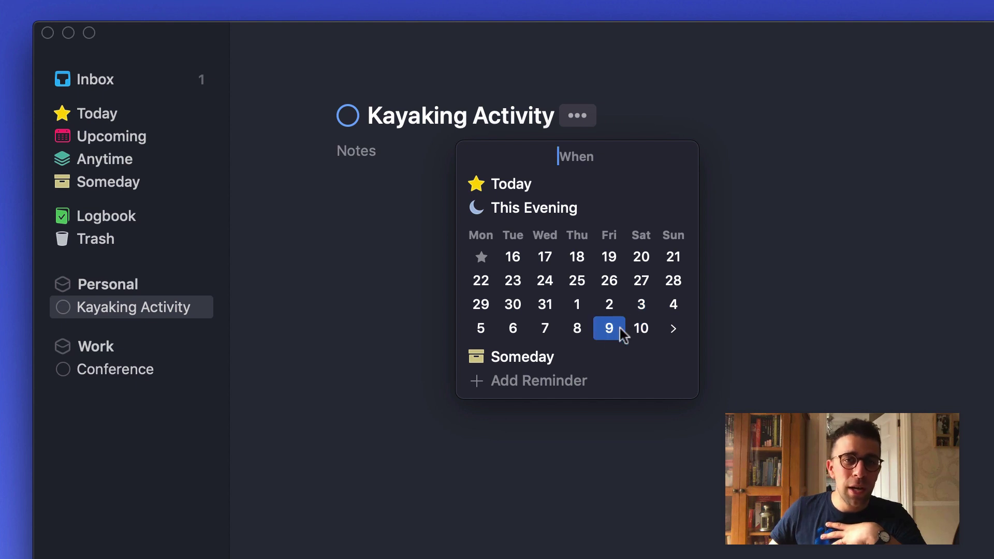
{"action": "left_click", "coordinate": [640, 331]}
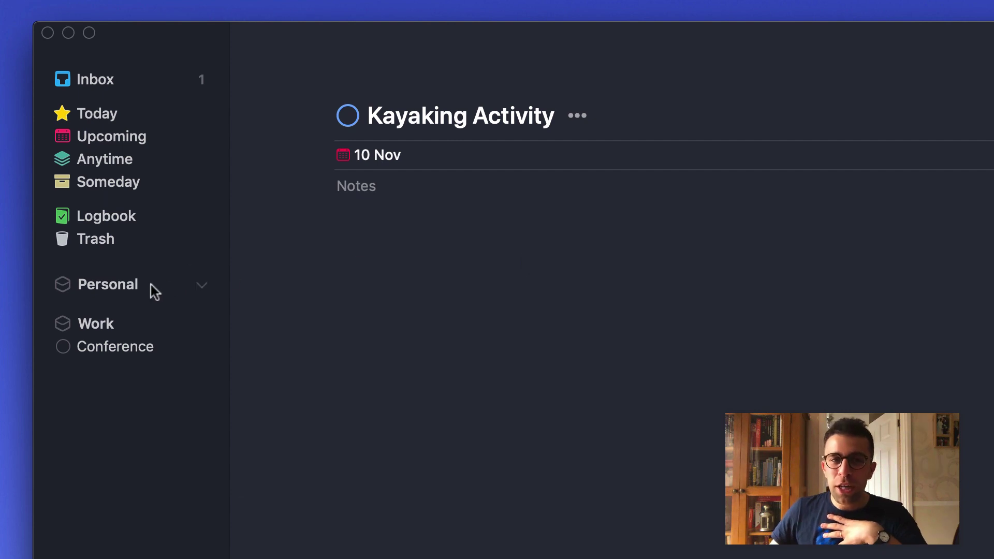
{"action": "left_click", "coordinate": [197, 292]}
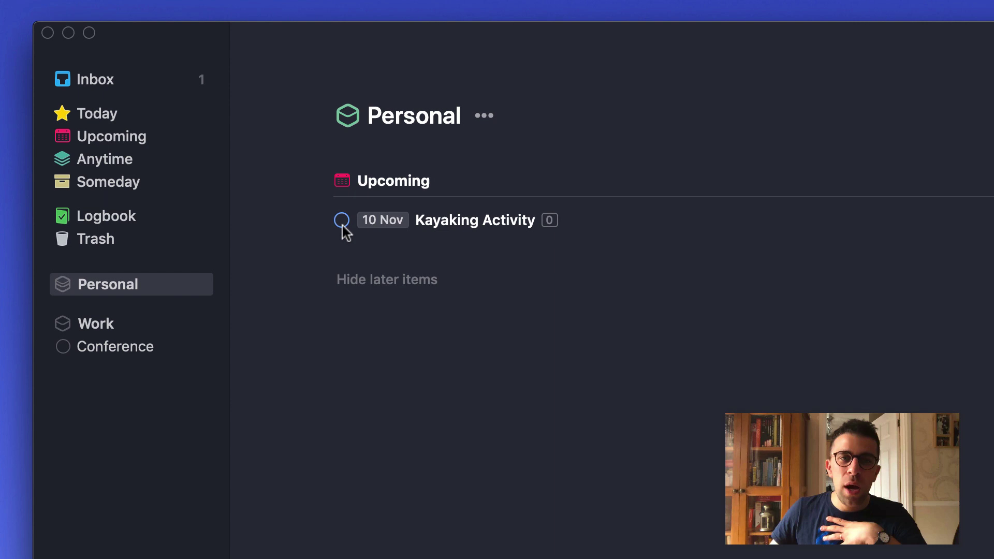
{"action": "double_click", "coordinate": [507, 222]}
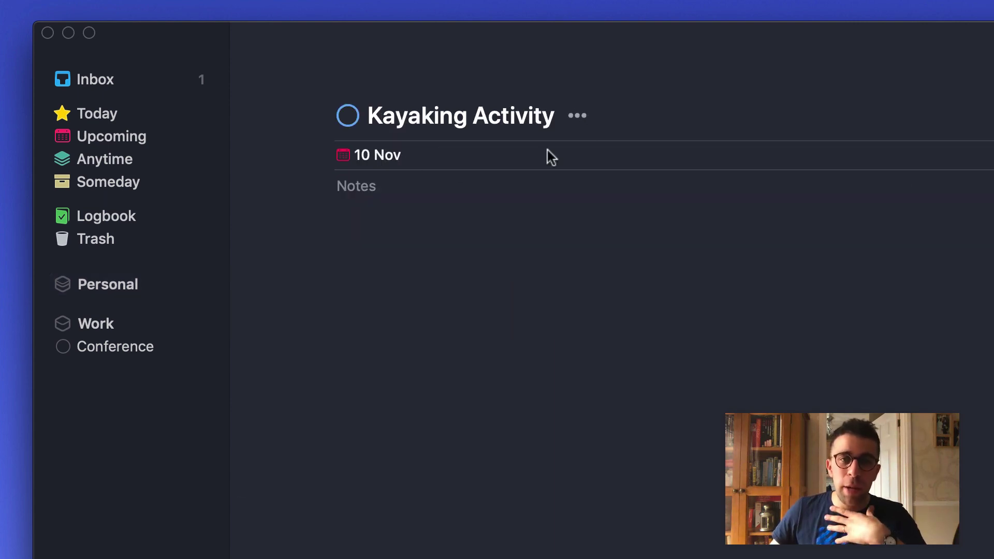
Give Kayaking Activity a 10 Nov deadline, remove its 10 Nov start date, and reopen it.
{"action": "left_click", "coordinate": [580, 115]}
{"action": "left_click", "coordinate": [584, 237]}
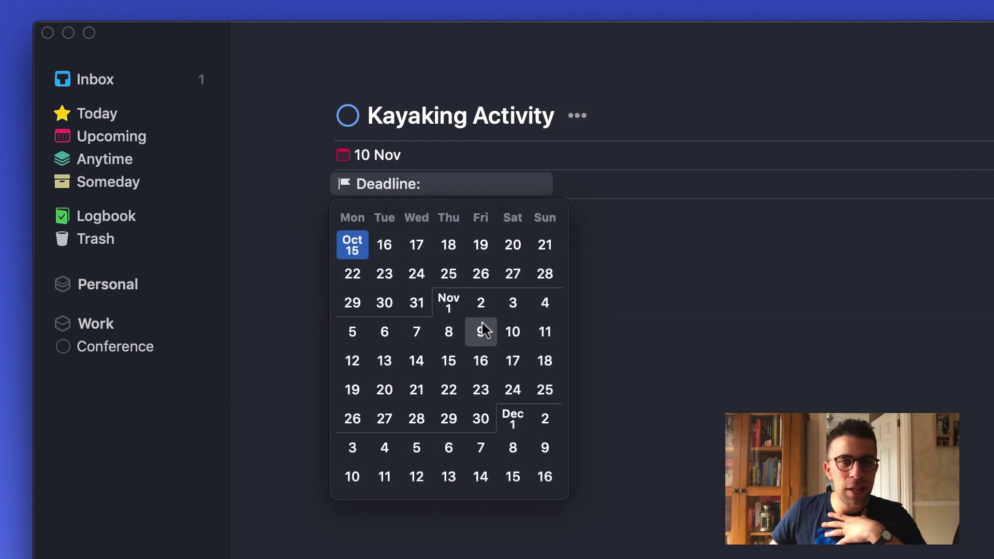
{"action": "left_click", "coordinate": [513, 331]}
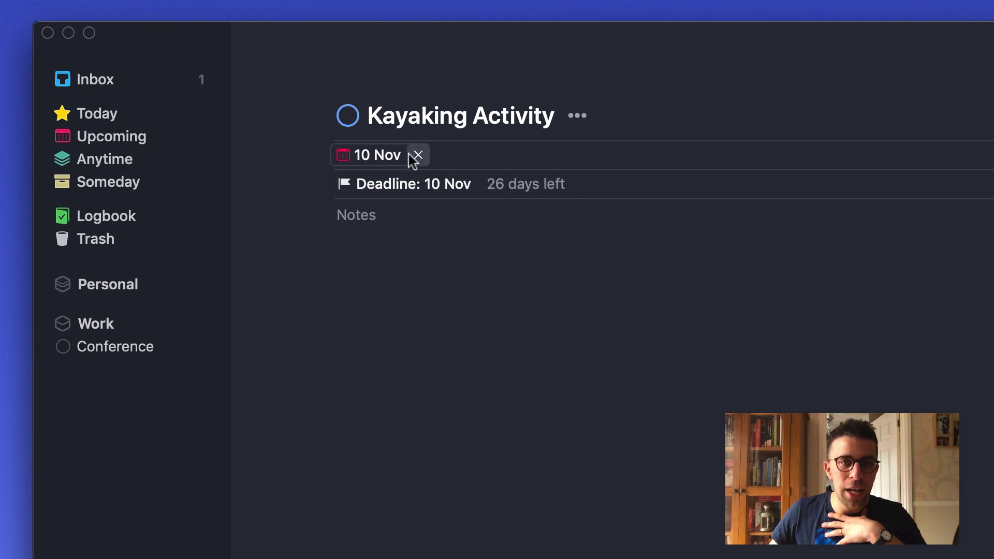
{"action": "left_click", "coordinate": [417, 155]}
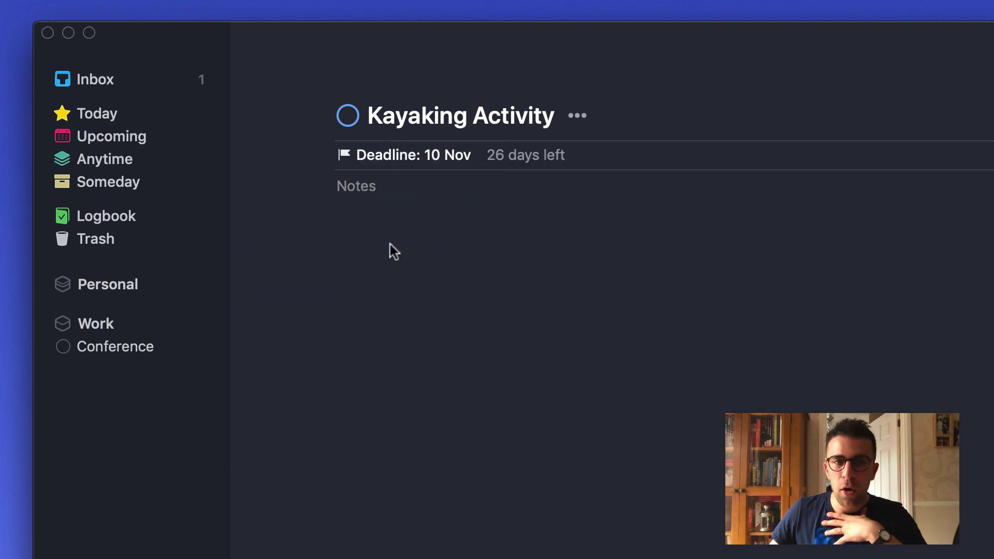
{"action": "left_click", "coordinate": [186, 284]}
{"action": "left_click", "coordinate": [208, 283]}
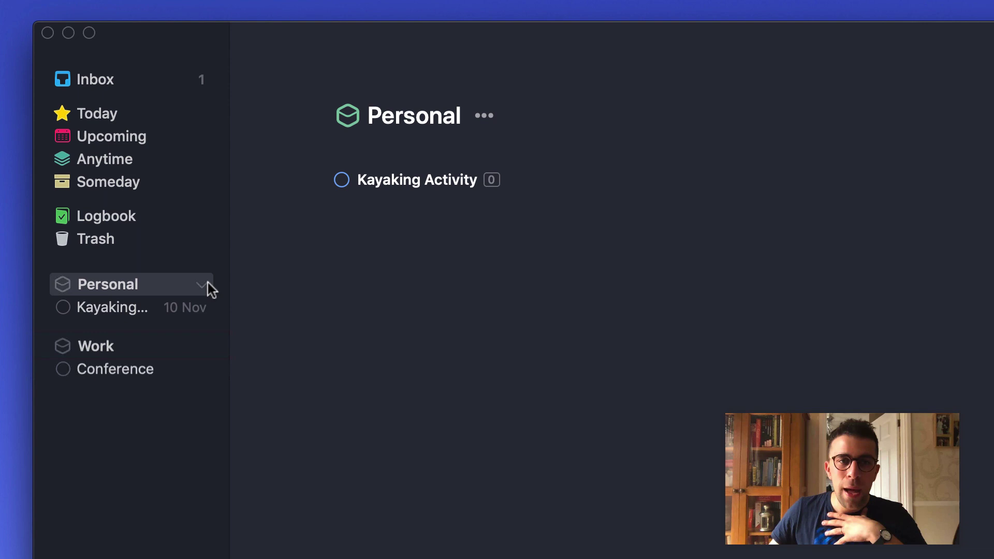
{"action": "left_click", "coordinate": [163, 309]}
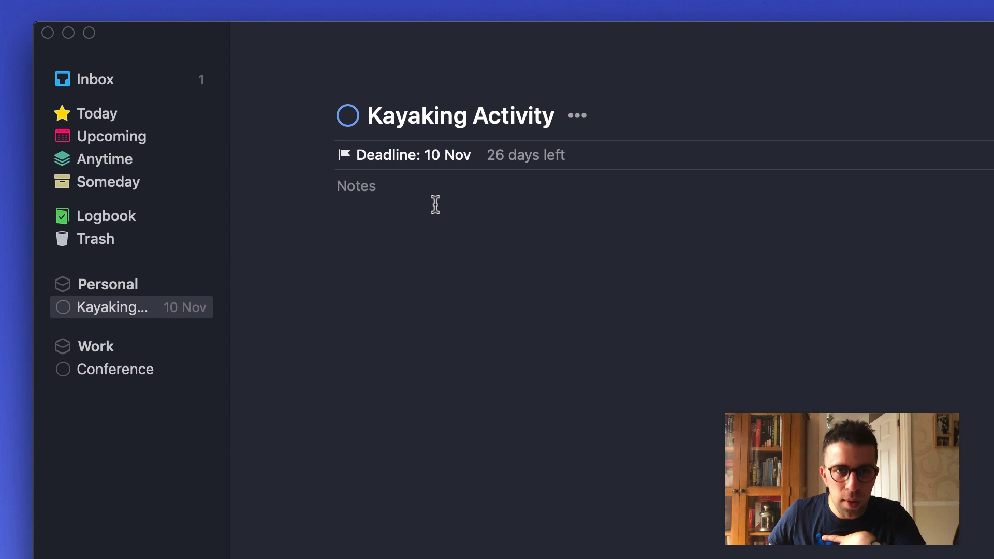
Add the 'fitness' tag to the Kayaking Activity project.
{"action": "left_click", "coordinate": [583, 115]}
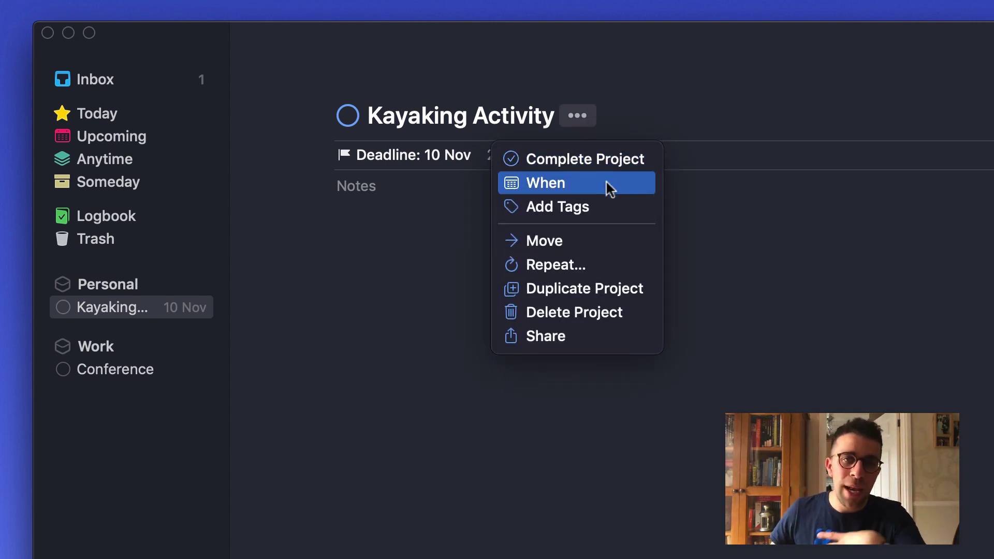
{"action": "left_click", "coordinate": [605, 206]}
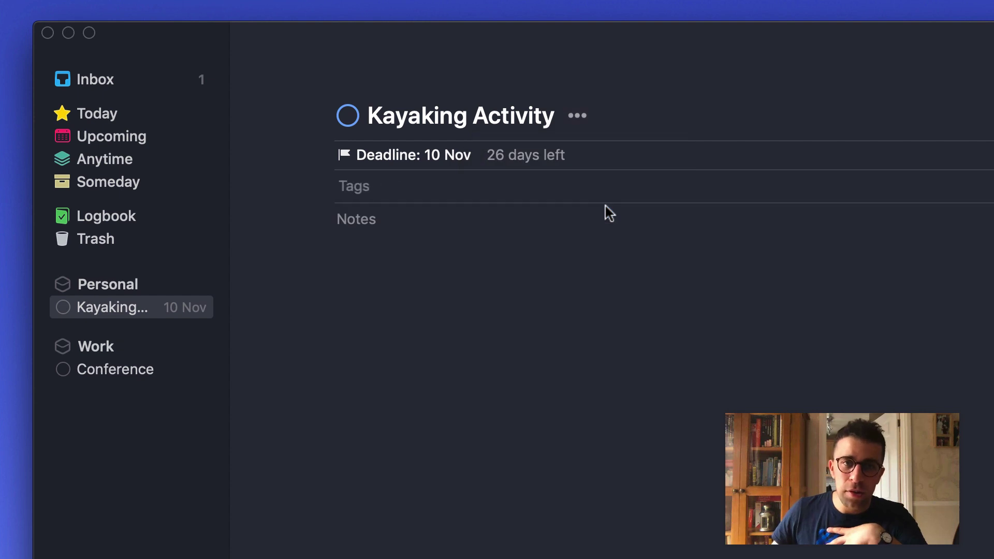
{"action": "type", "text": "fitness"}
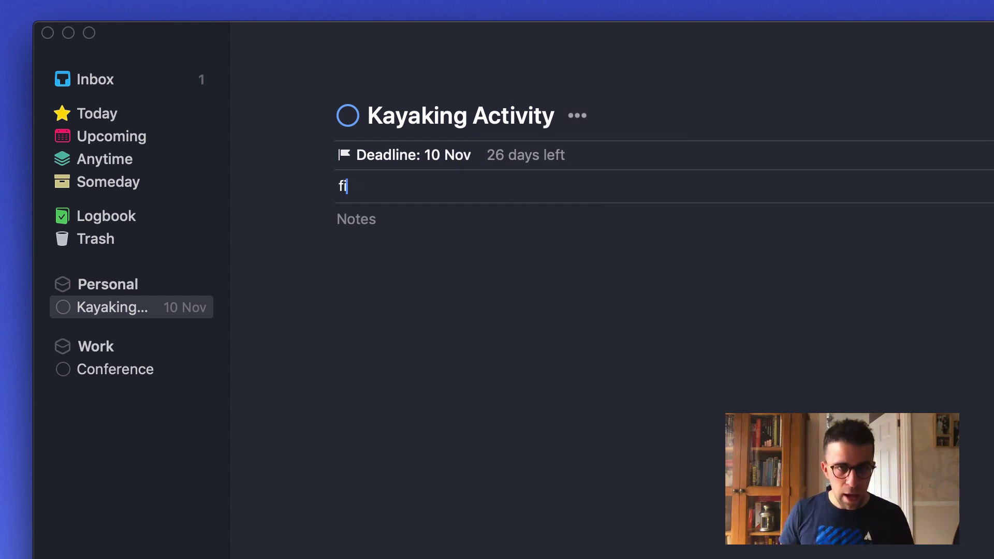
{"action": "key", "text": "Return"}
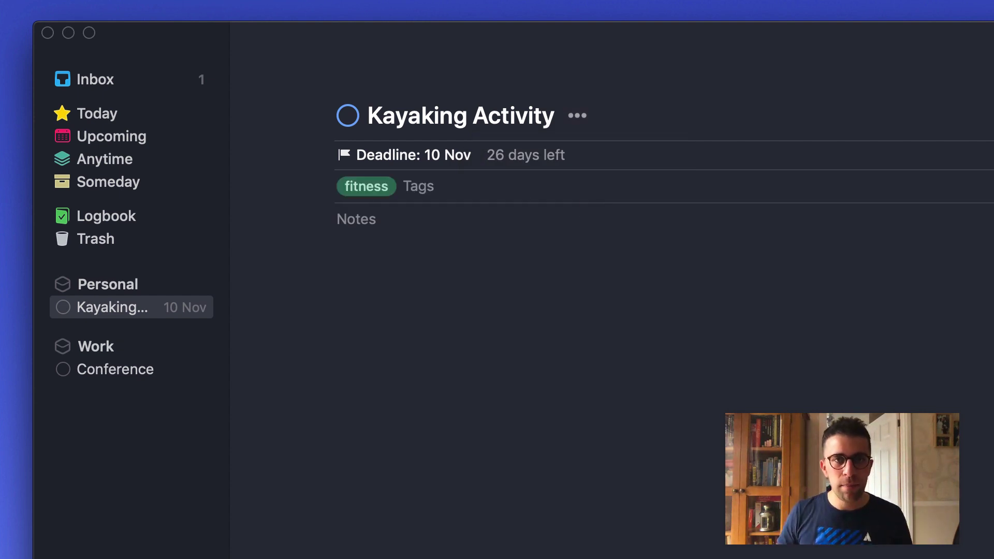
{"action": "left_click", "coordinate": [483, 249]}
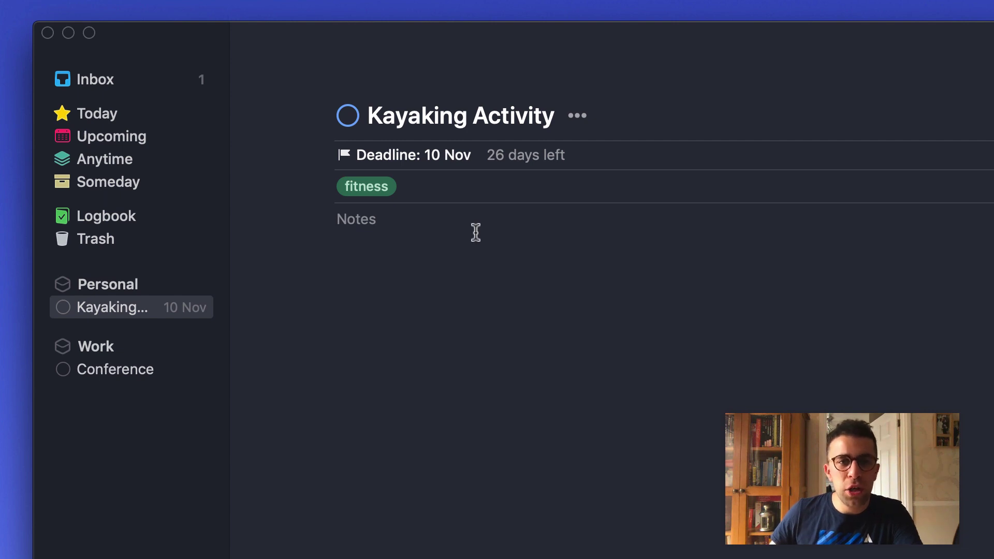
Check the fitness filter in the Personal area, then reopen Kayaking Activity.
{"action": "left_click", "coordinate": [148, 283]}
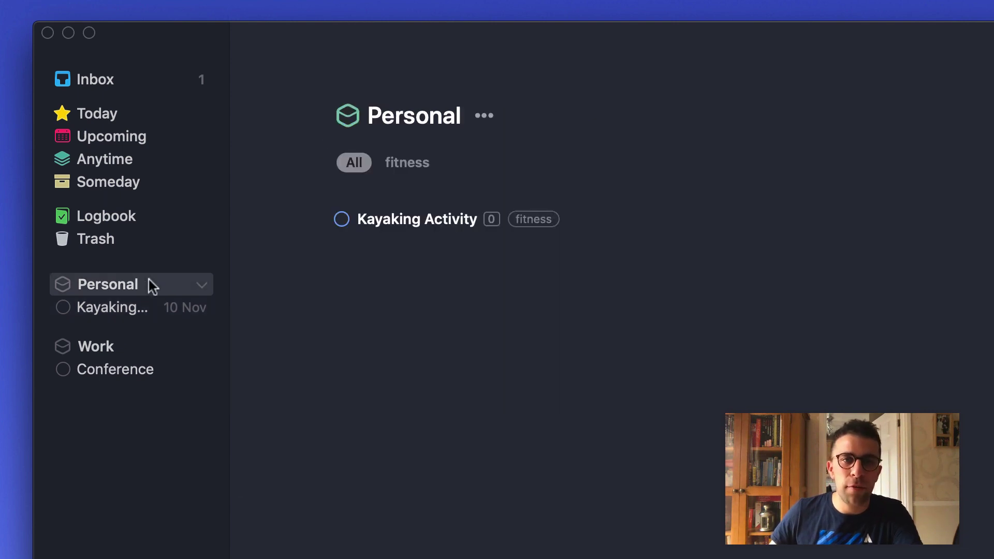
{"action": "left_click", "coordinate": [412, 161]}
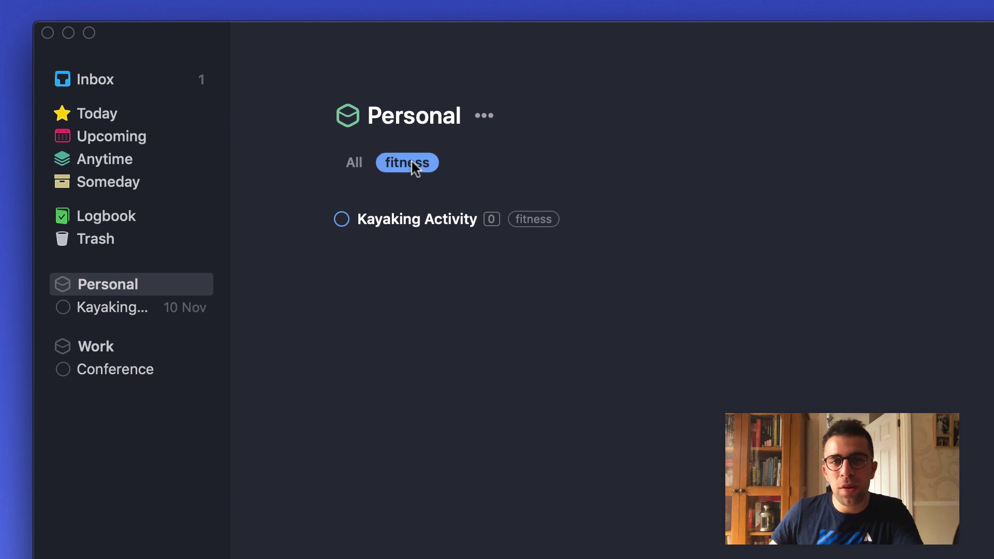
{"action": "left_click", "coordinate": [352, 164]}
{"action": "double_click", "coordinate": [425, 219]}
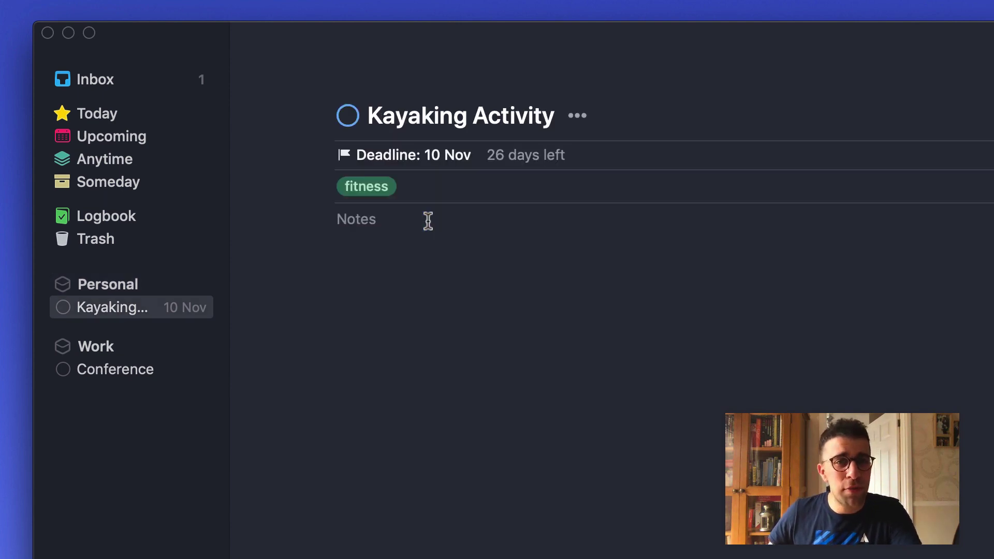
{"action": "left_click", "coordinate": [577, 116]}
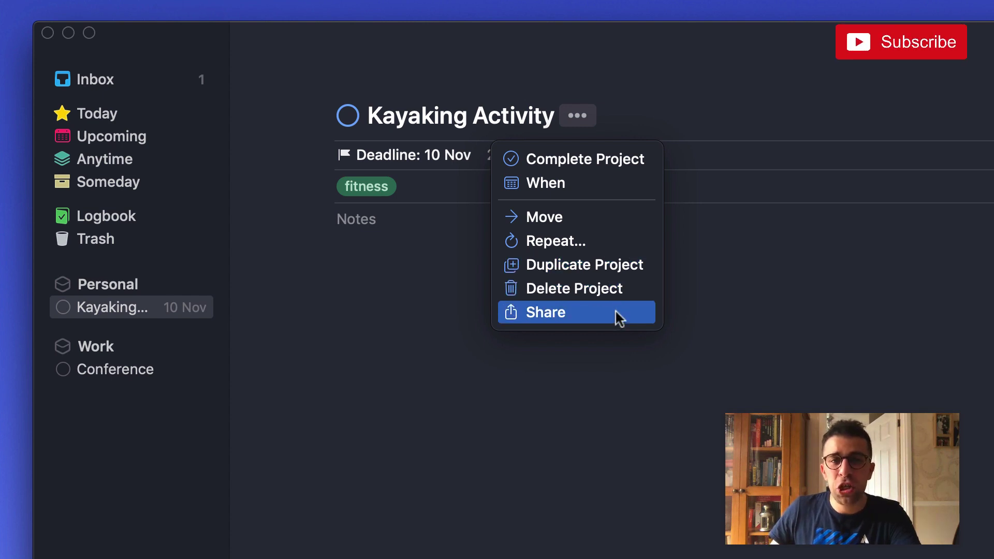
{"action": "left_click", "coordinate": [762, 238]}
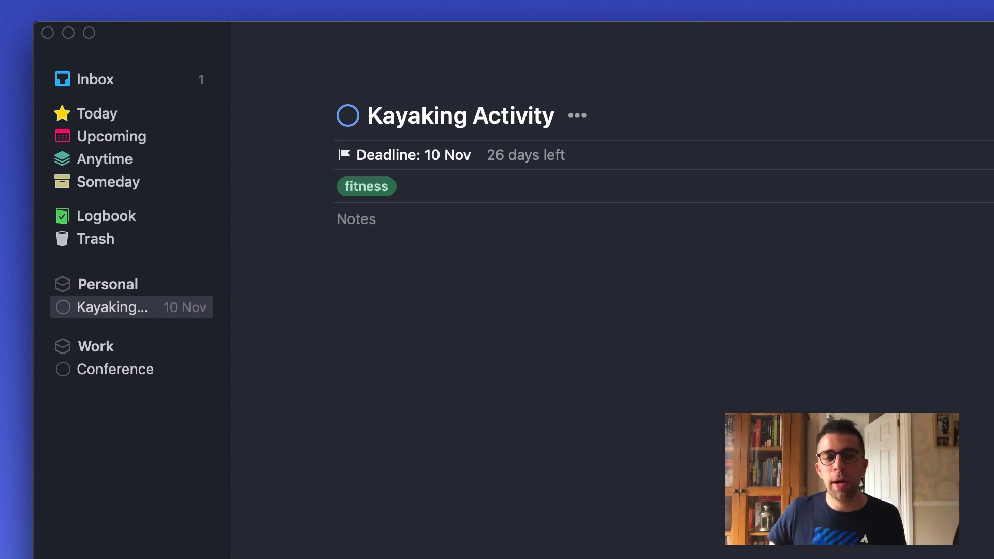
Add a 'Planning' heading to the project and start a second heading.
{"action": "key", "text": "super+shift+n"}
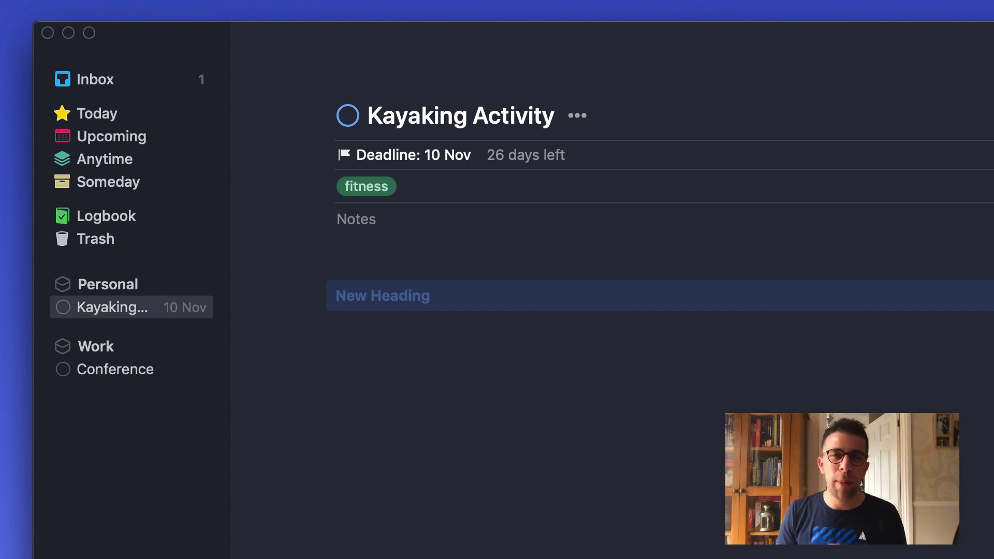
{"action": "type", "text": "Plann"}
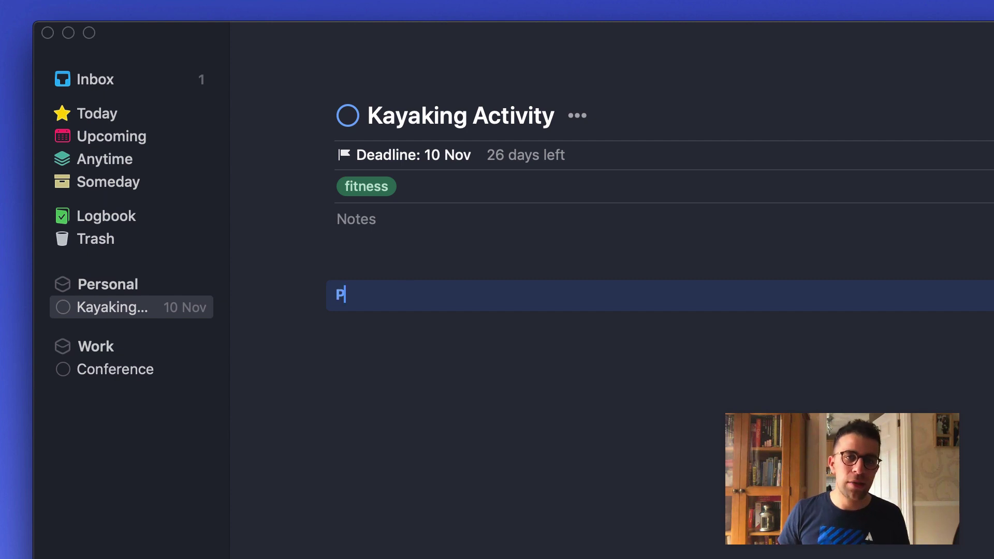
{"action": "type", "text": "ing"}
{"action": "key", "text": "Return"}
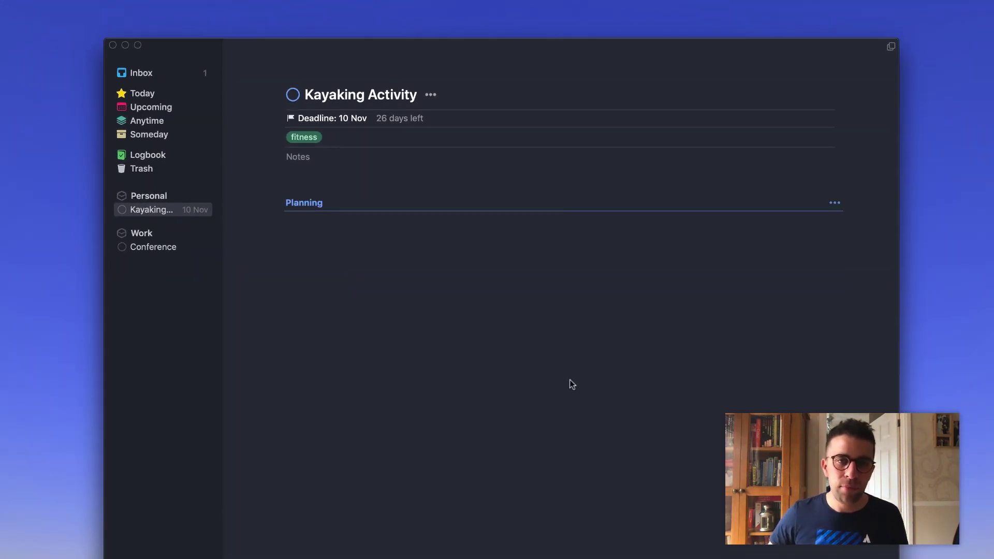
{"action": "key", "text": "super+shift+n"}
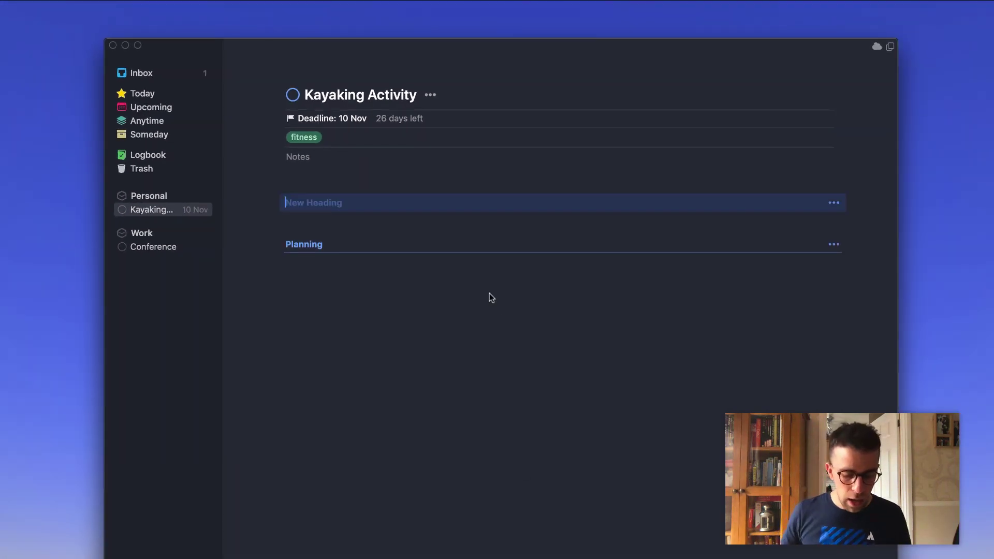
Name the second heading 'The Day' and move it below Planning.
{"action": "type", "text": "The Day"}
{"action": "key", "text": "Return"}
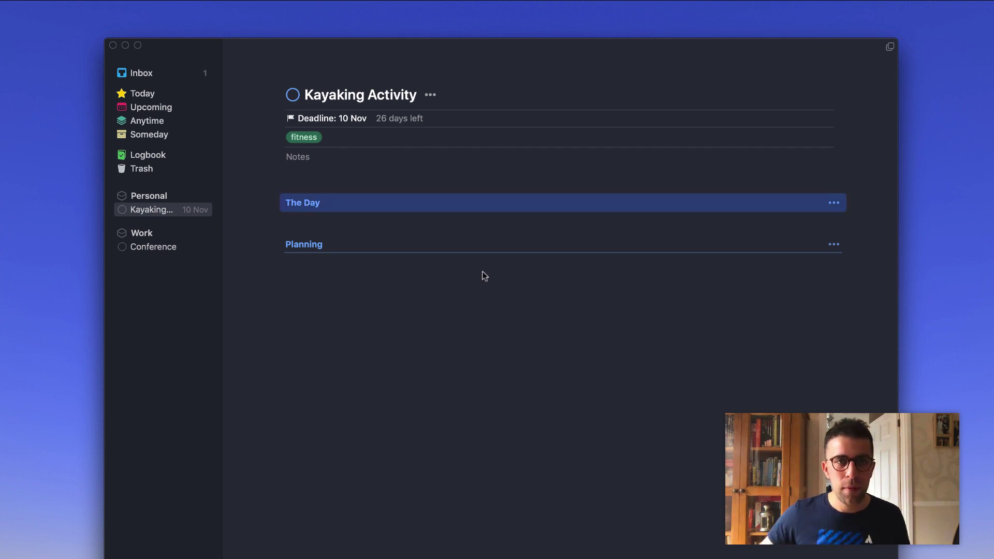
{"action": "left_click_drag", "start_coordinate": [424, 205], "coordinate": [424, 272]}
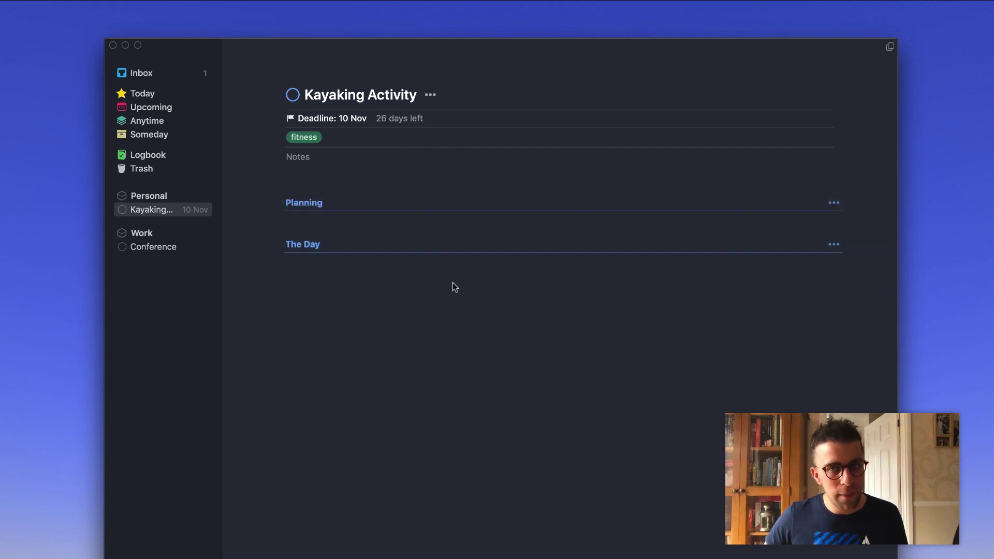
Start a new blank to-do in the Kayaking Activity project.
{"action": "left_click", "coordinate": [834, 203]}
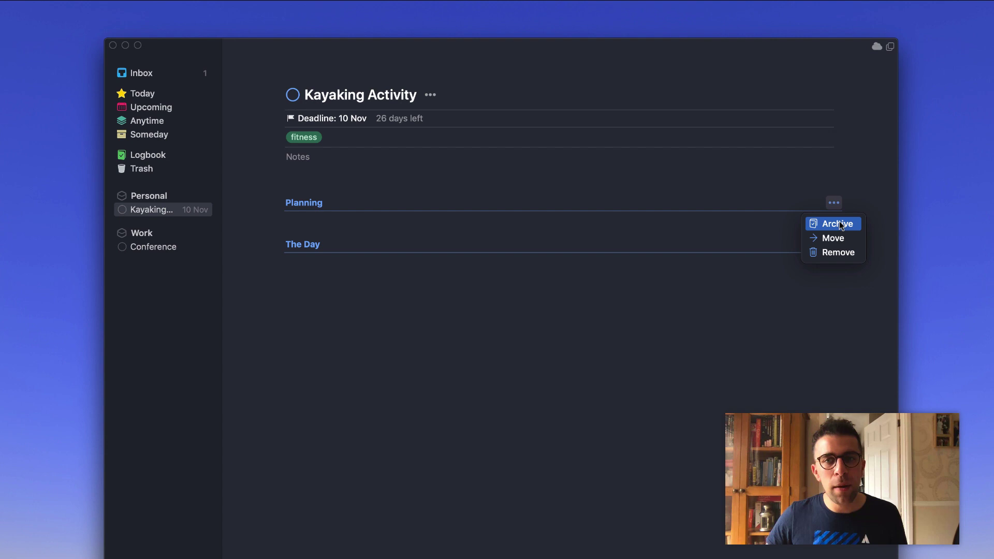
{"action": "left_click", "coordinate": [776, 282]}
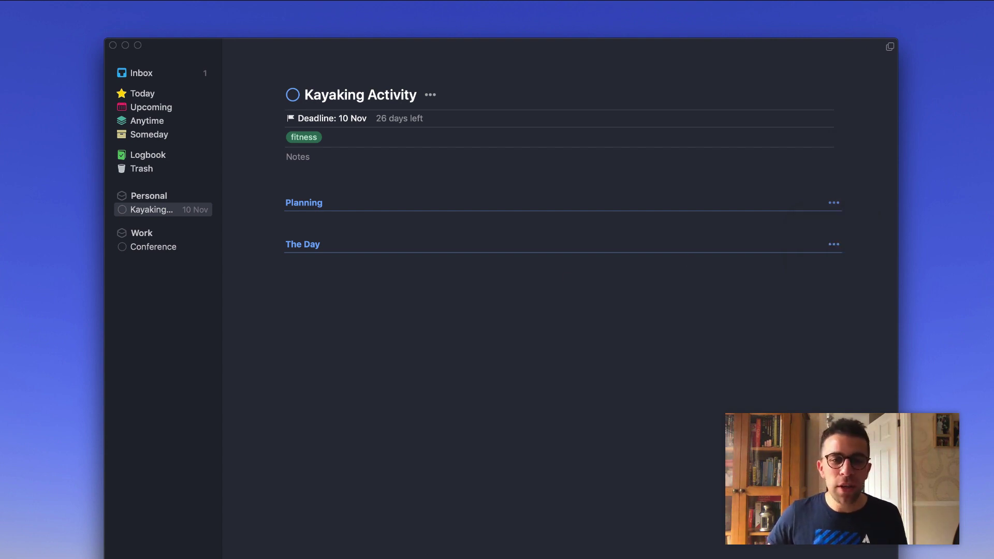
{"action": "key", "text": "super+n"}
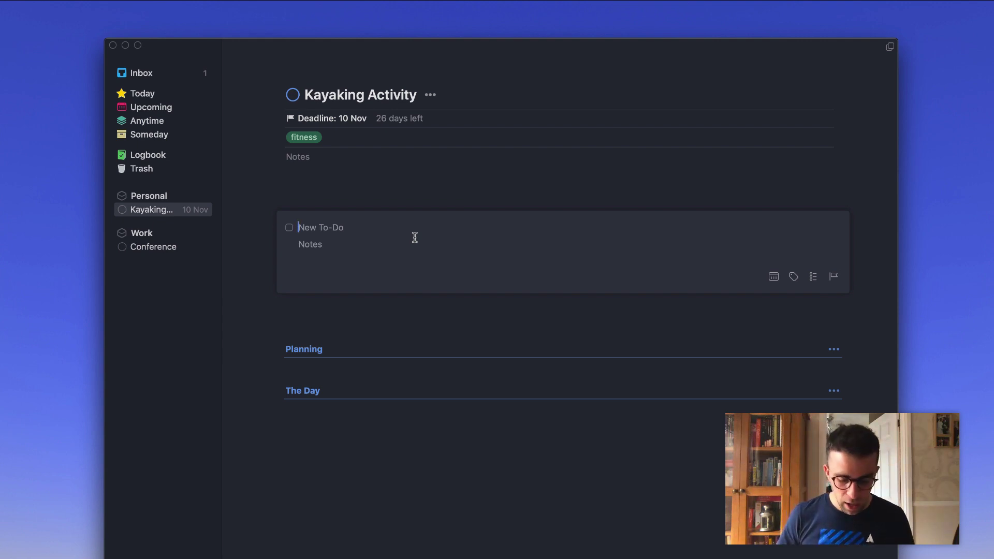
Title the to-do 'Call the Sports Centra' with the note 'Ask for 2 x Kayaks to rent'.
{"action": "type", "text": "Call the Sport"}
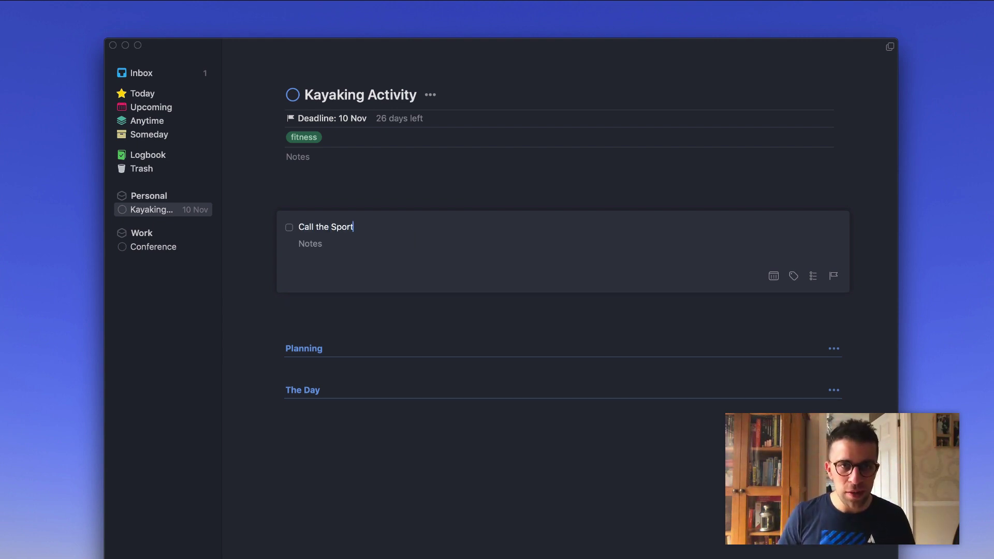
{"action": "type", "text": "s Centra"}
{"action": "key", "text": "Return"}
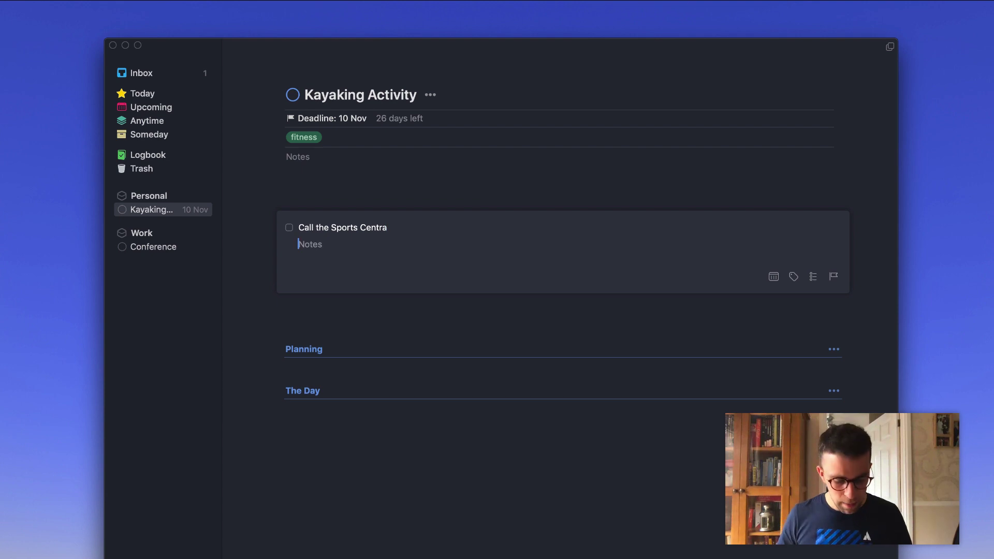
{"action": "type", "text": "Ask for "}
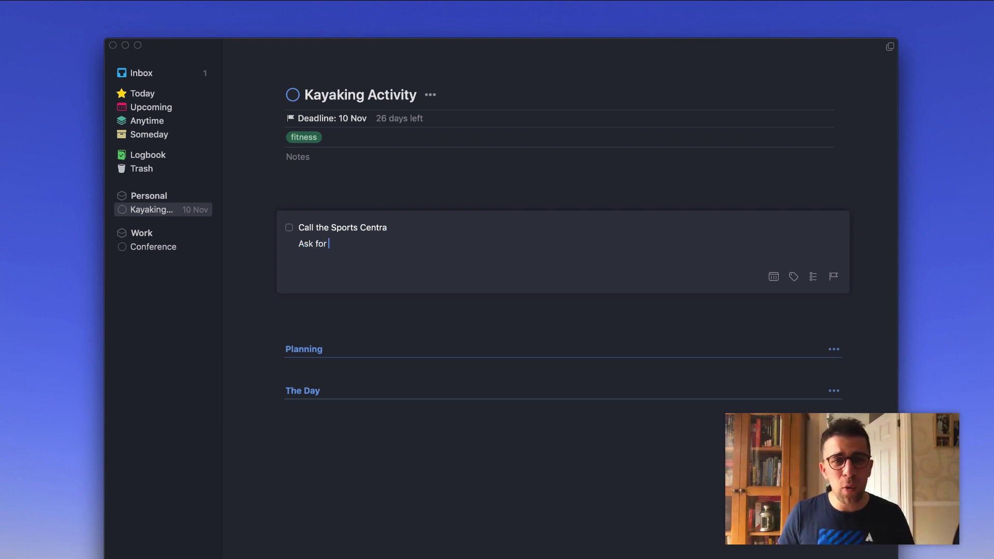
{"action": "type", "text": "2 x Ka"}
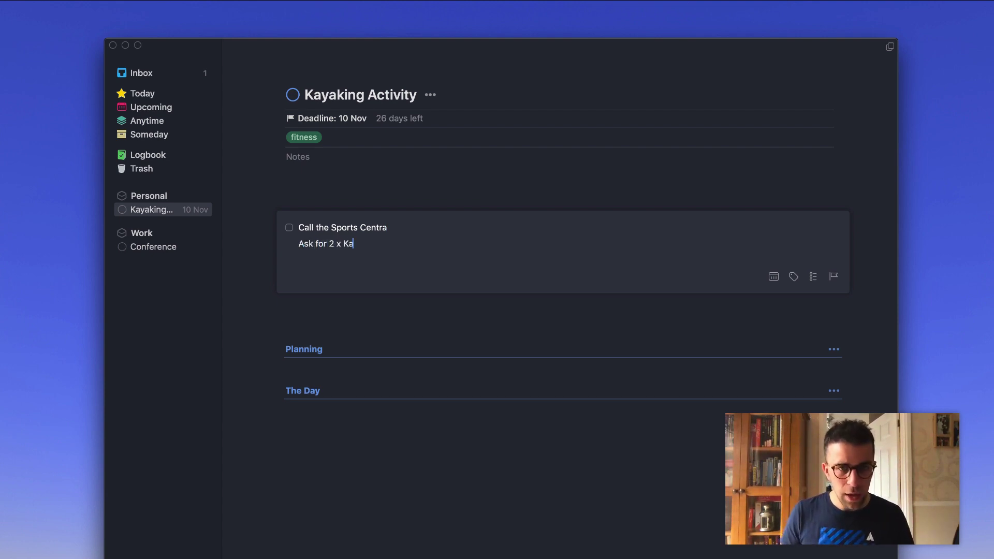
{"action": "type", "text": "yaks to rent"}
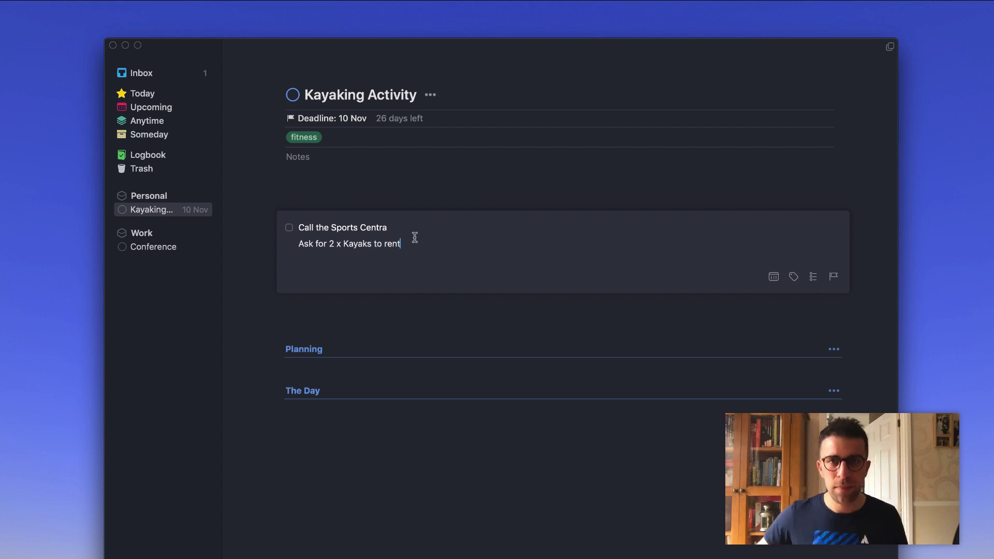
Schedule the to-do for Wednesday the 17th and move it under Planning.
{"action": "left_click", "coordinate": [774, 277]}
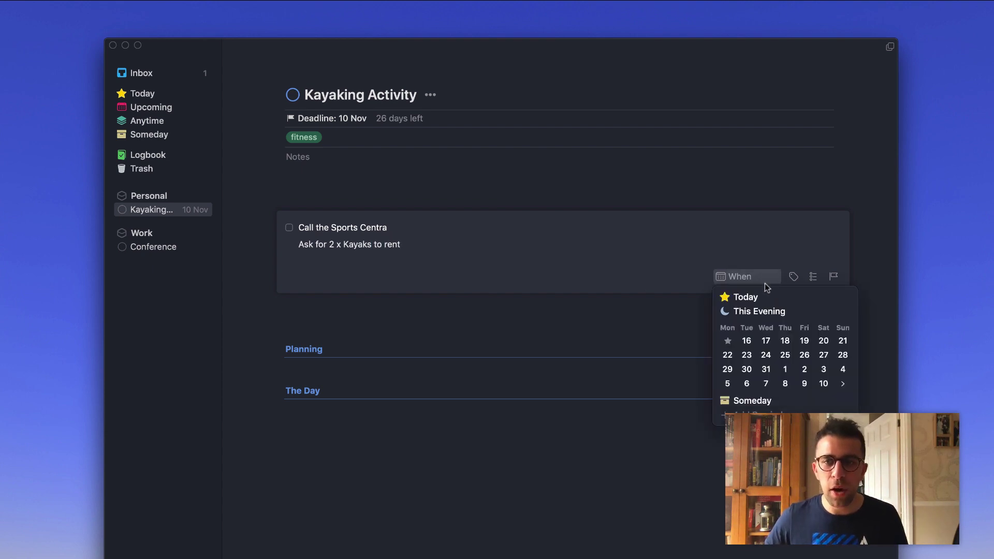
{"action": "left_click", "coordinate": [768, 343]}
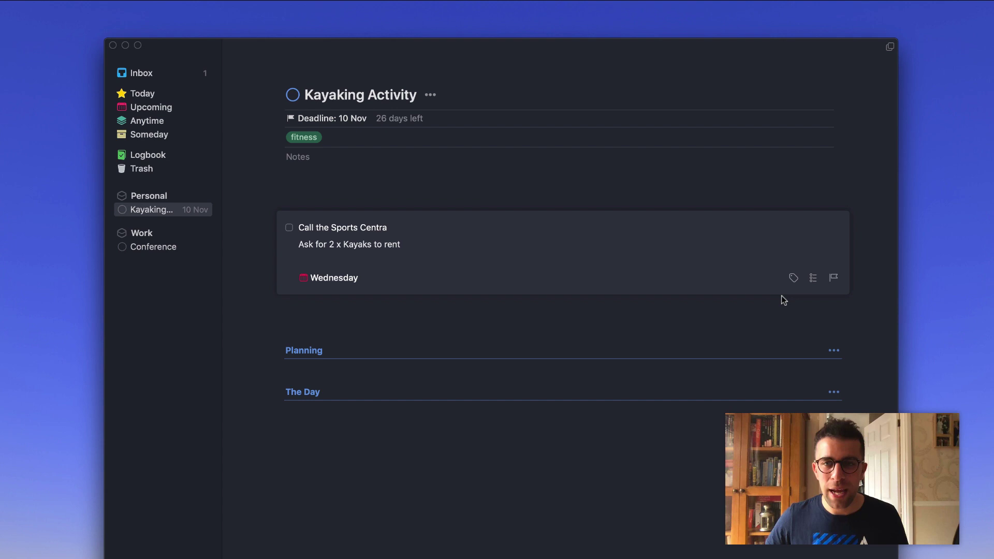
{"action": "left_click", "coordinate": [806, 310]}
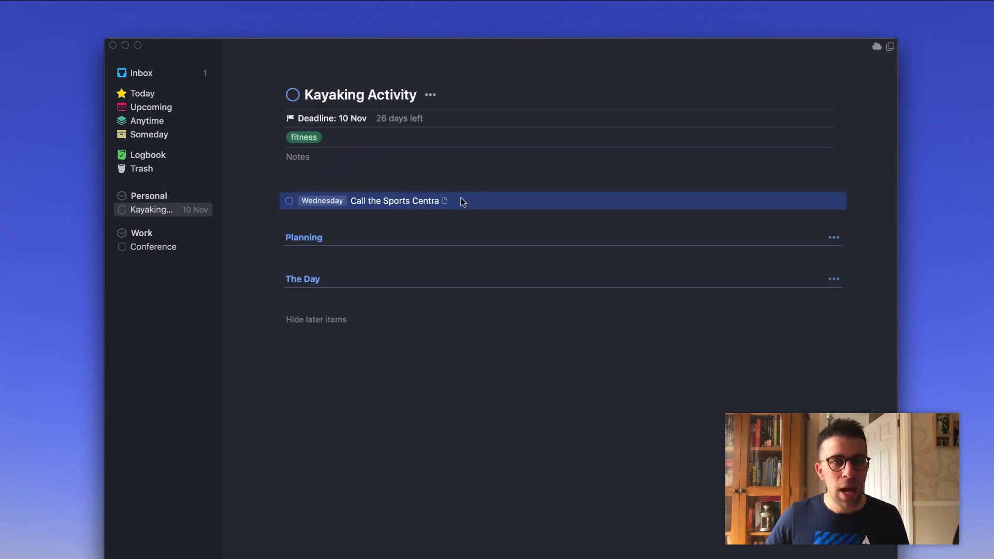
{"action": "left_click_drag", "start_coordinate": [461, 199], "coordinate": [466, 244]}
{"action": "left_click", "coordinate": [431, 334]}
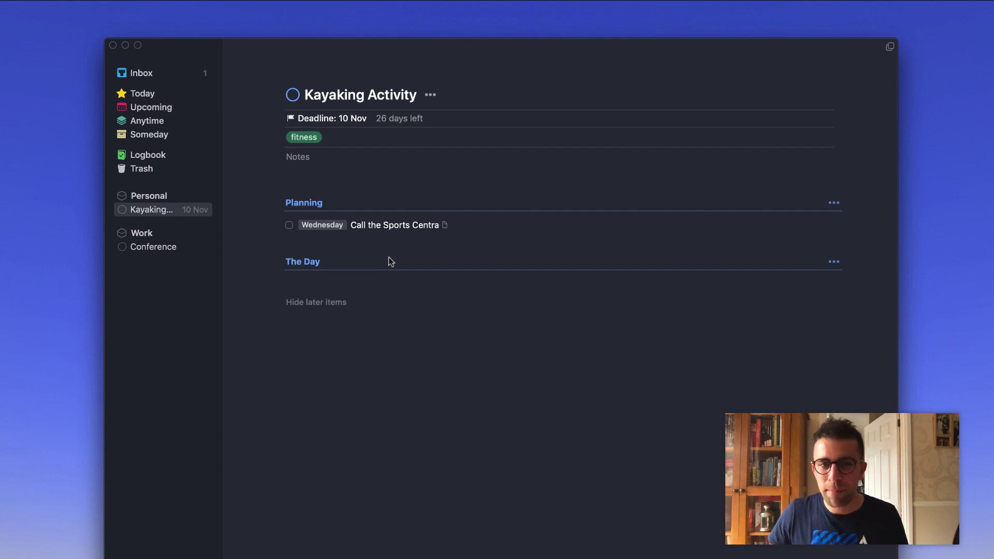
Create a new to-do 'Send invite list out' and tag it easy instead of fitness.
{"action": "key", "text": "super+n"}
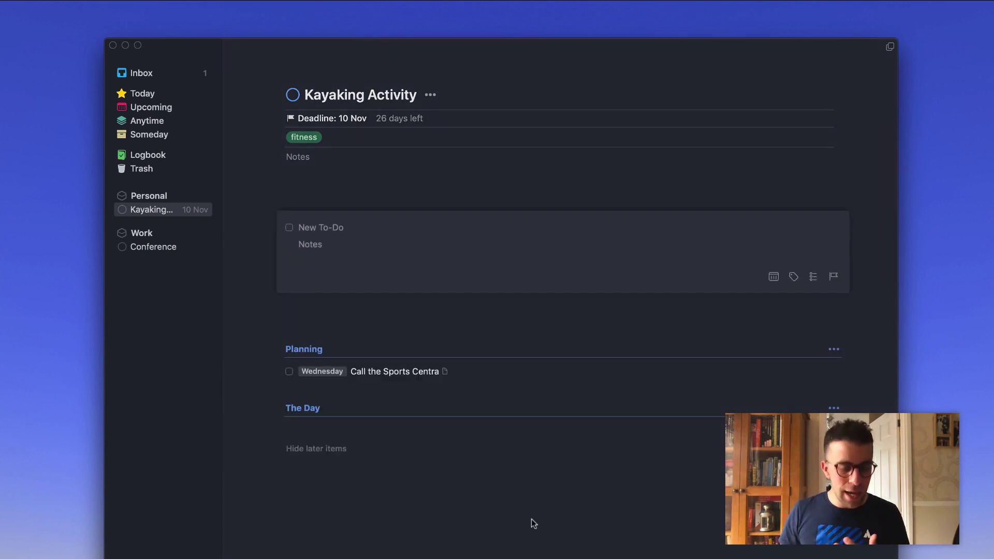
{"action": "type", "text": "S"}
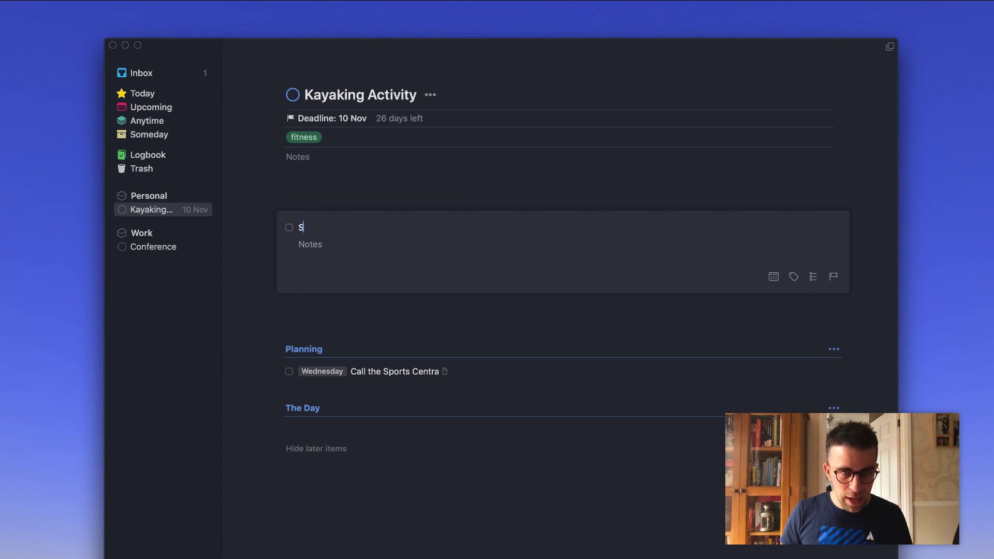
{"action": "type", "text": "end invite list "}
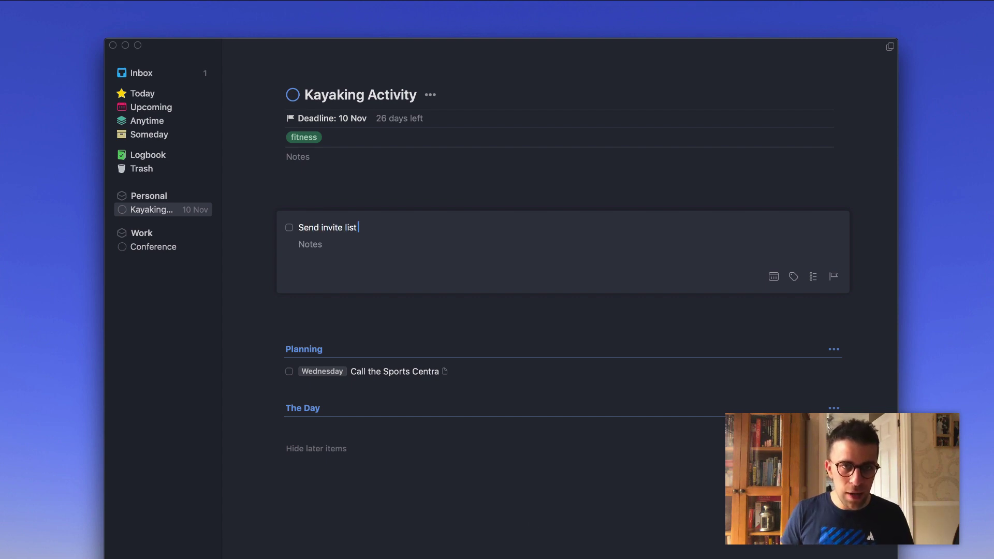
{"action": "type", "text": "out"}
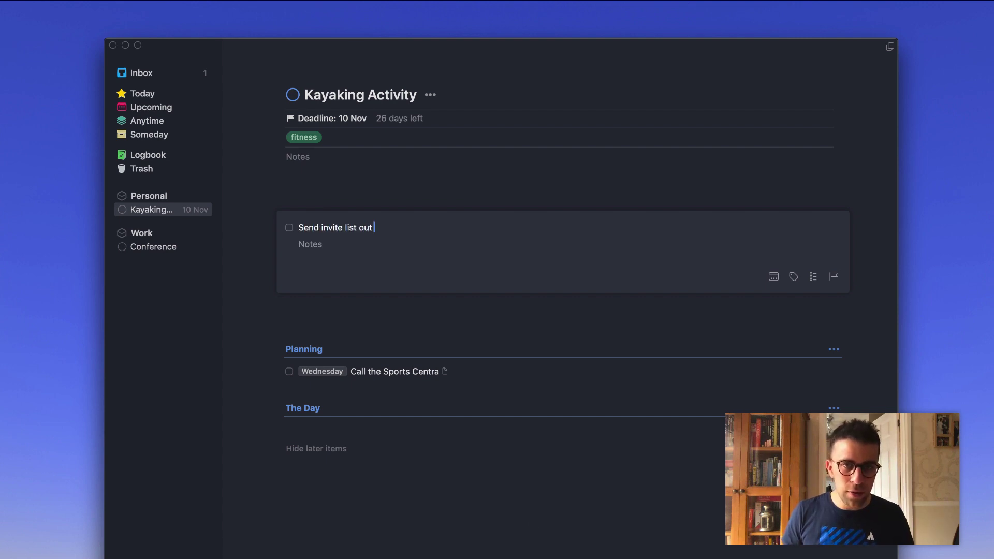
{"action": "left_click", "coordinate": [793, 276]}
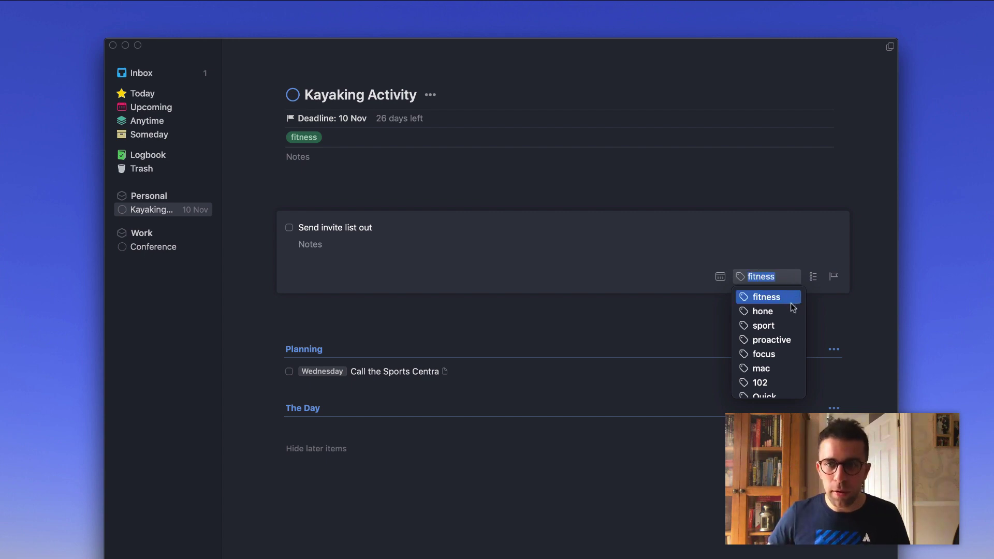
{"action": "key", "text": "BackSpace"}
{"action": "type", "text": "easy"}
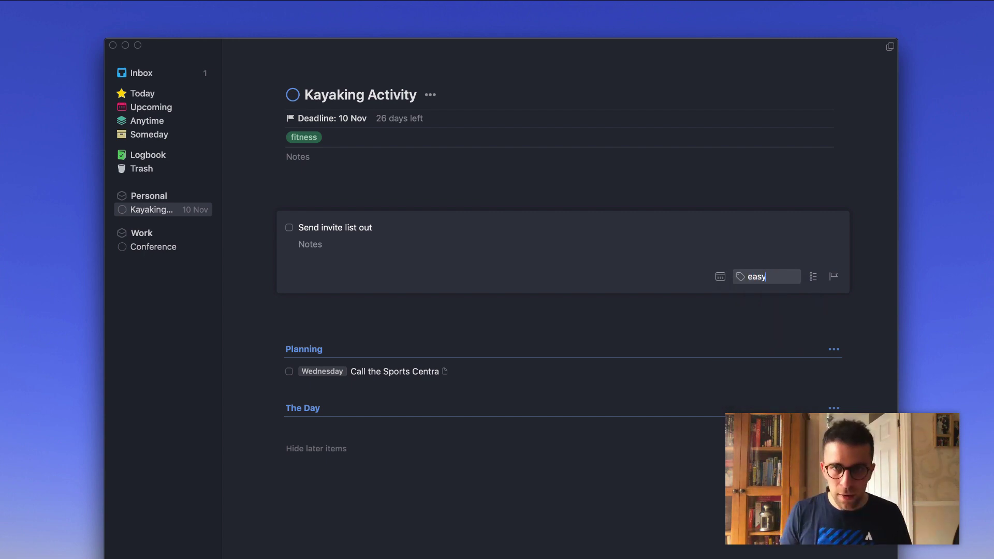
{"action": "key", "text": "Return"}
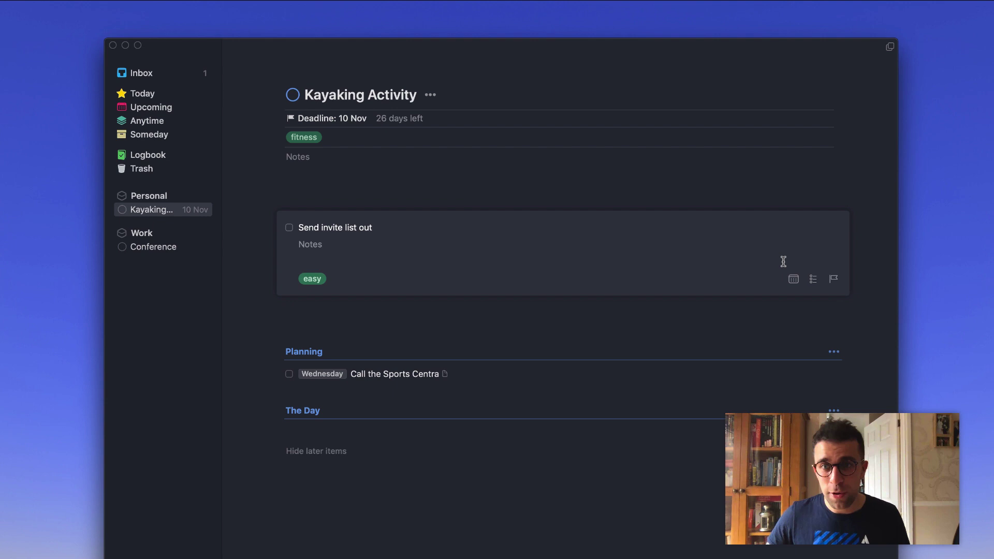
Schedule it for Friday 19 and move it into the Planning heading.
{"action": "left_click", "coordinate": [794, 282]}
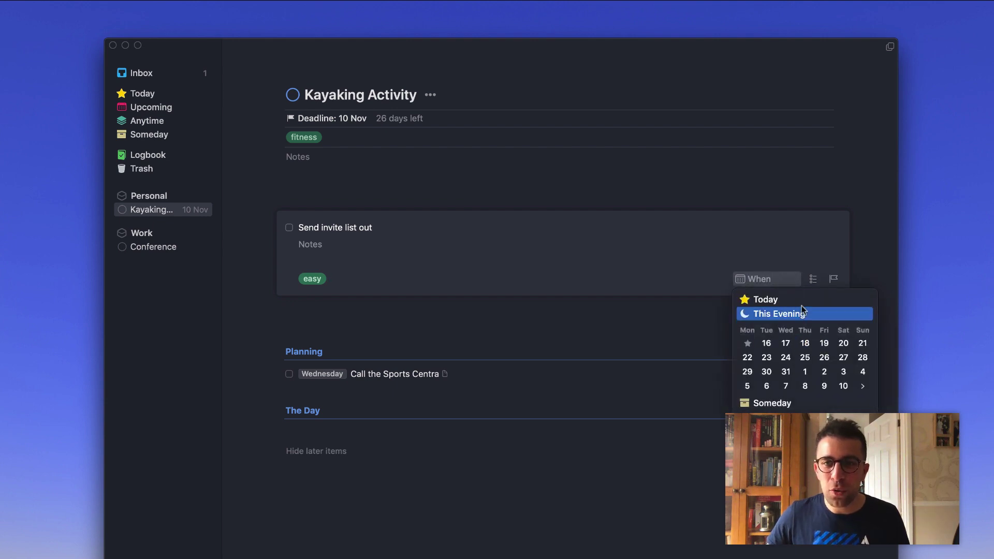
{"action": "left_click", "coordinate": [824, 344]}
{"action": "left_click", "coordinate": [681, 318]}
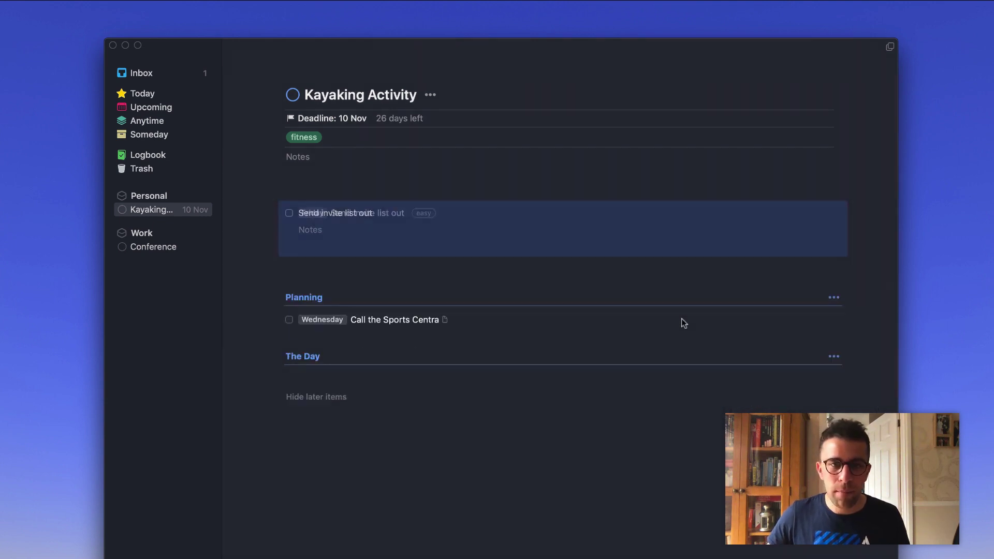
{"action": "left_click_drag", "start_coordinate": [422, 273], "coordinate": [419, 297]}
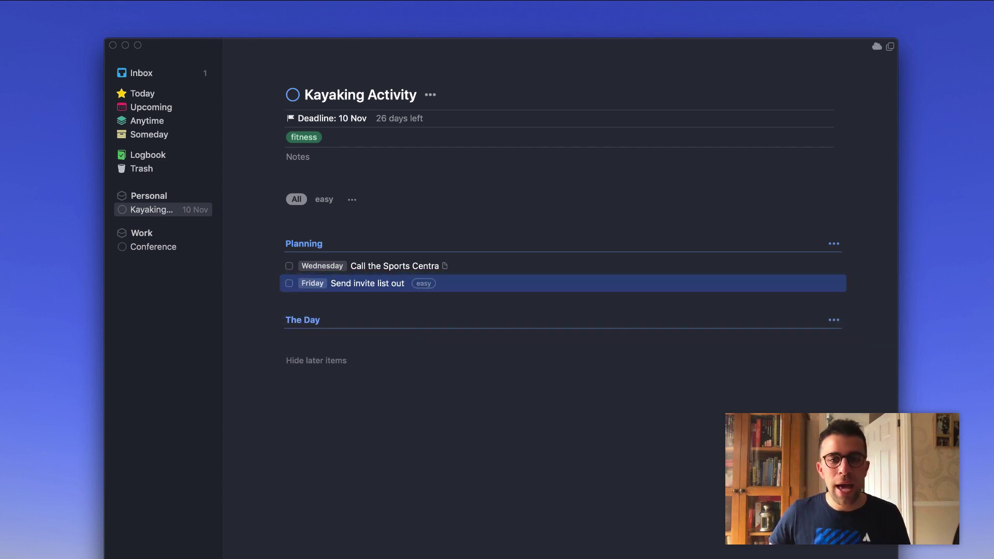
{"action": "key", "text": "space"}
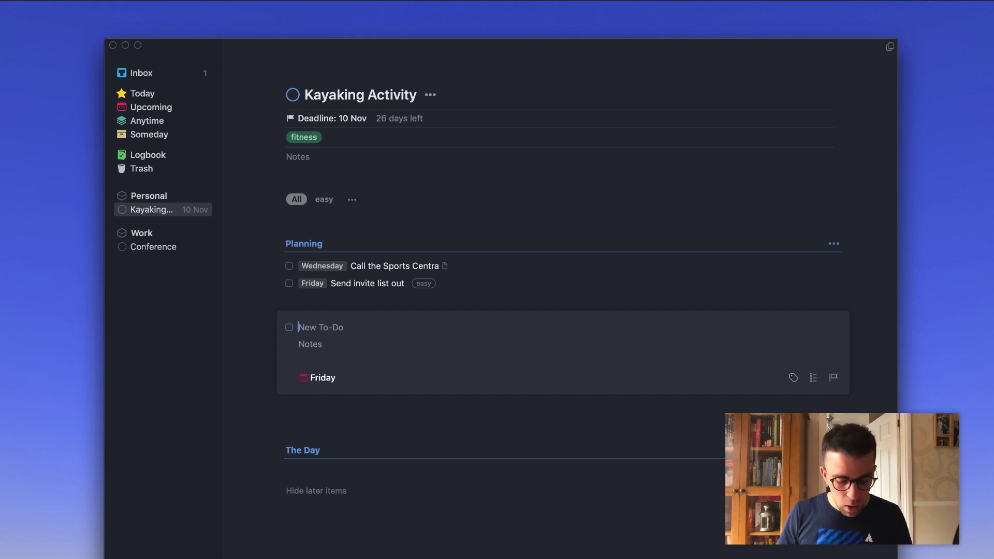
Add the to-do 'Pick up all team members' and move it under The Day.
{"action": "type", "text": "P{ick"}
{"action": "key", "text": "super+a"}
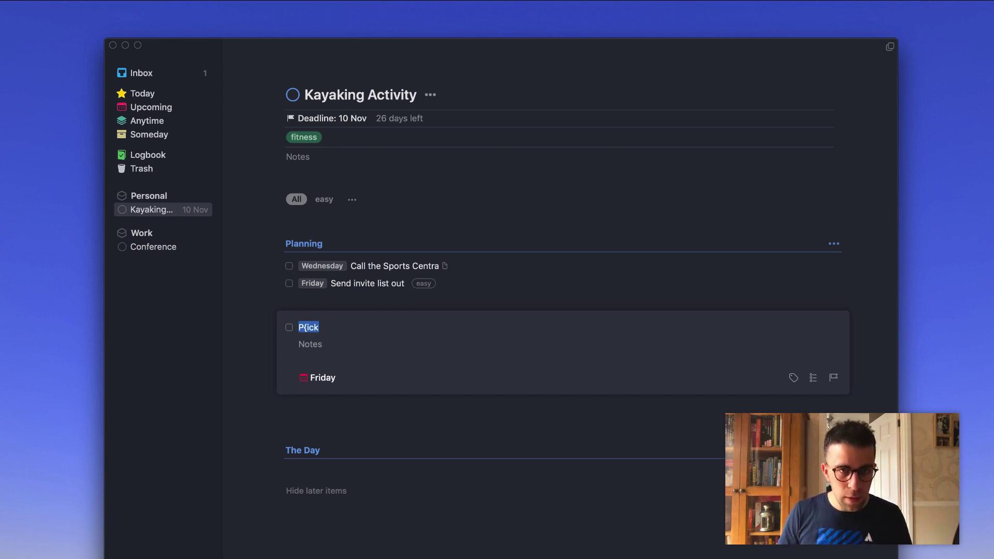
{"action": "type", "text": "Pick up all;"}
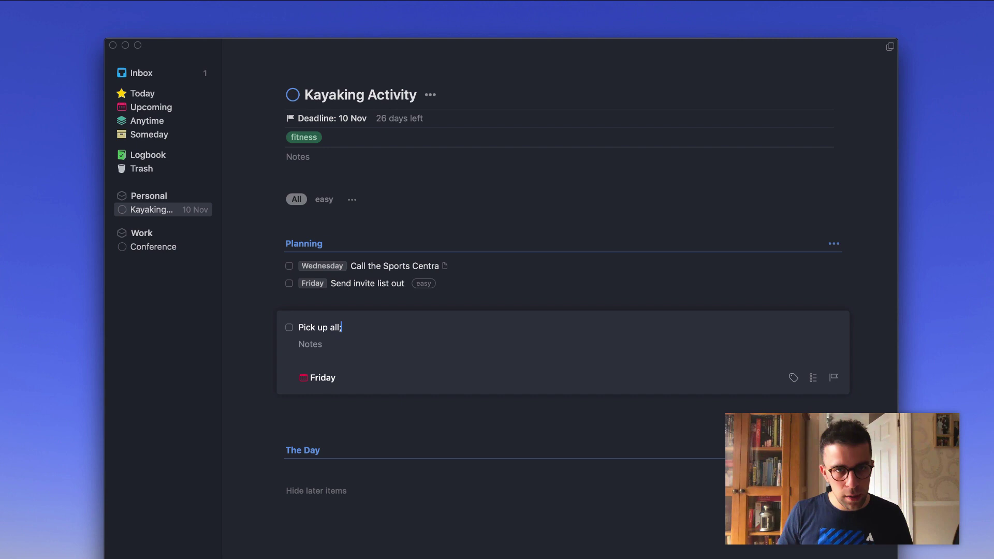
{"action": "key", "text": "BackSpace"}
{"action": "key", "text": "BackSpace"}
{"action": "type", "text": "team members"}
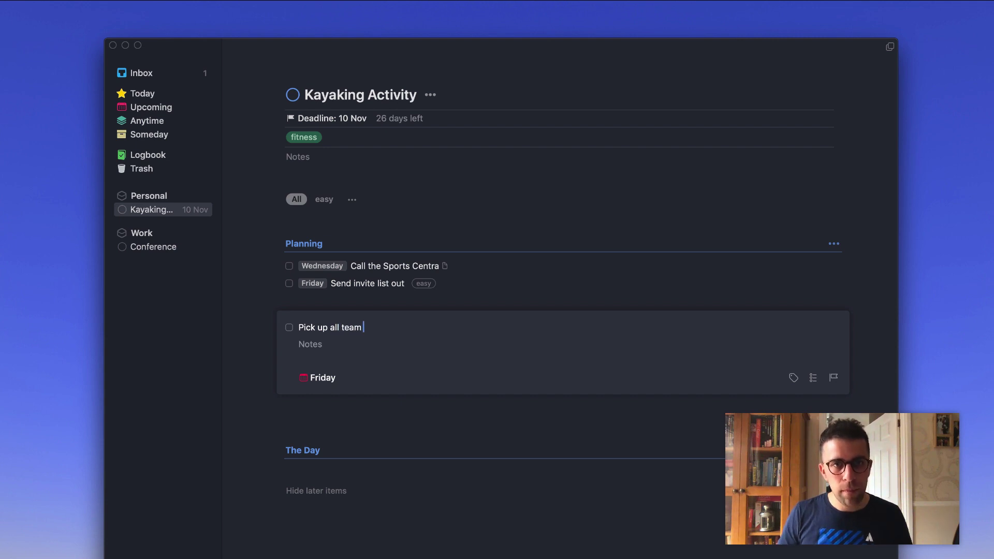
{"action": "key", "text": "Return"}
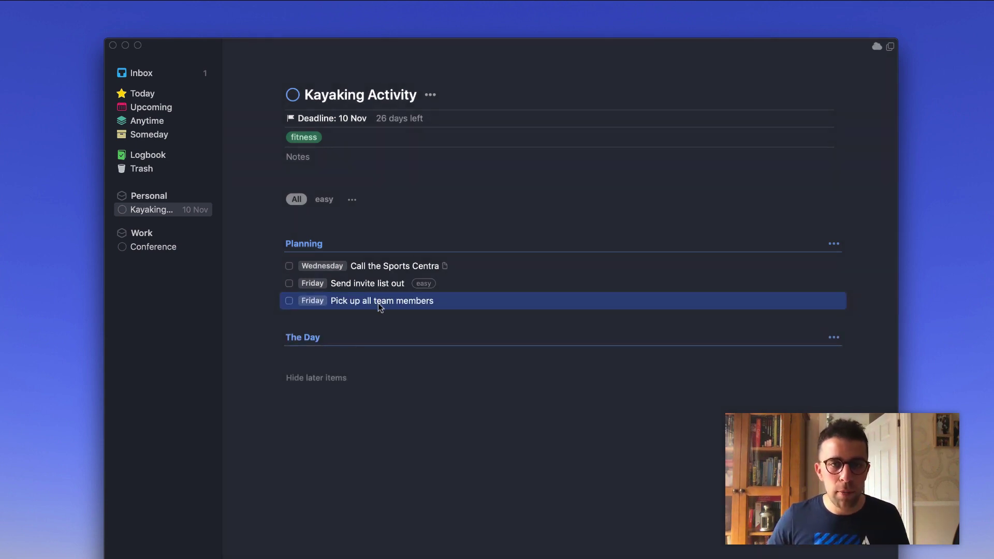
{"action": "left_click_drag", "start_coordinate": [377, 303], "coordinate": [378, 354]}
Replace its Friday date with 10 Nov.
{"action": "double_click", "coordinate": [378, 343]}
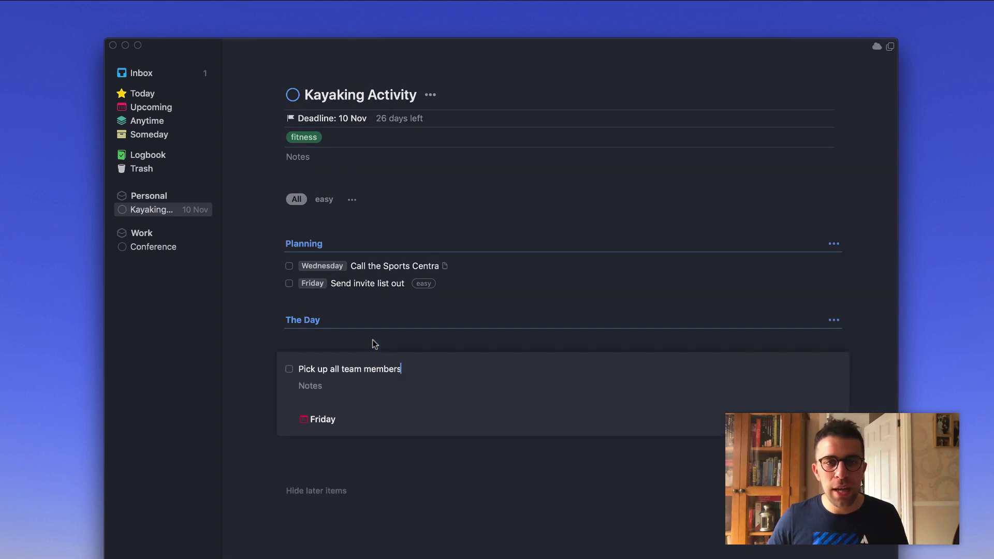
{"action": "left_click", "coordinate": [345, 419]}
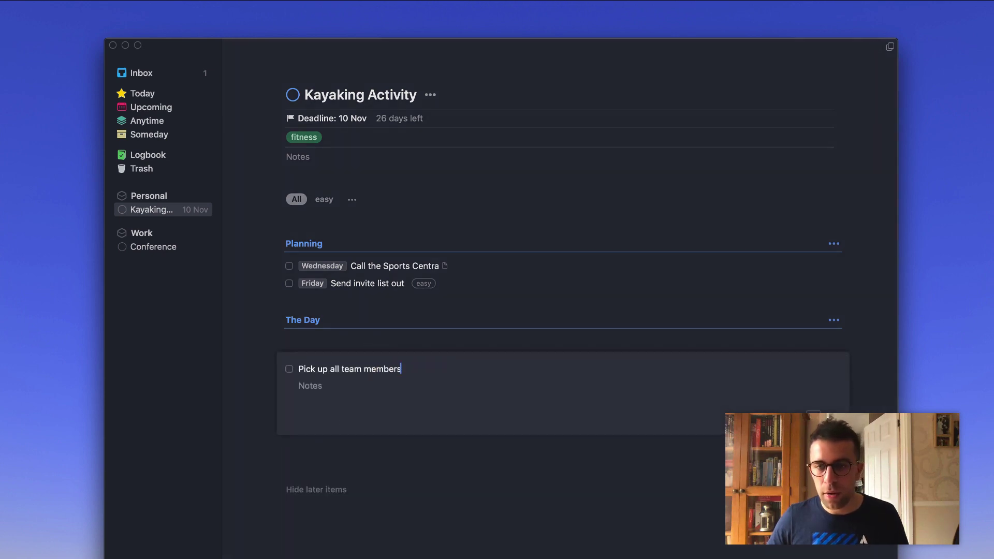
{"action": "key", "text": "super+s"}
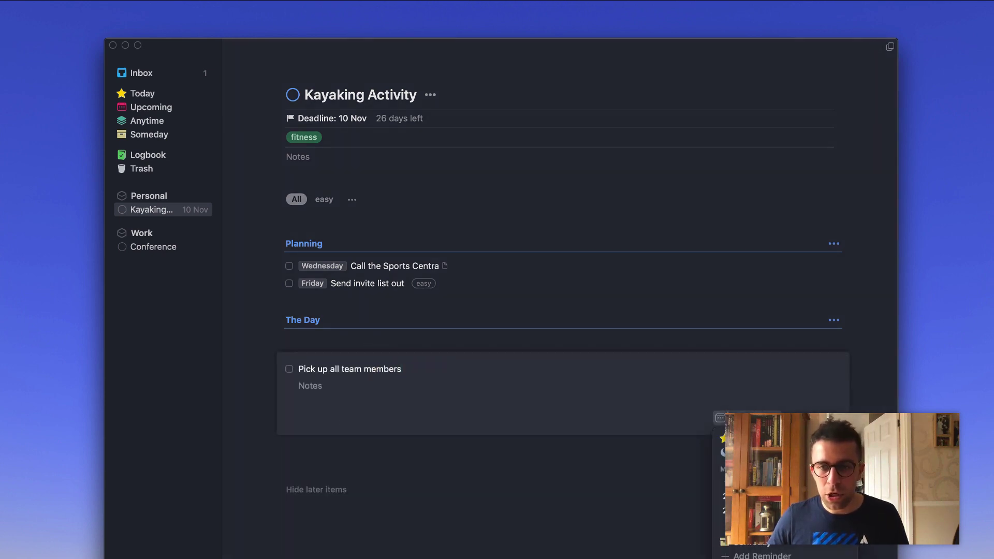
{"action": "left_click", "coordinate": [794, 524]}
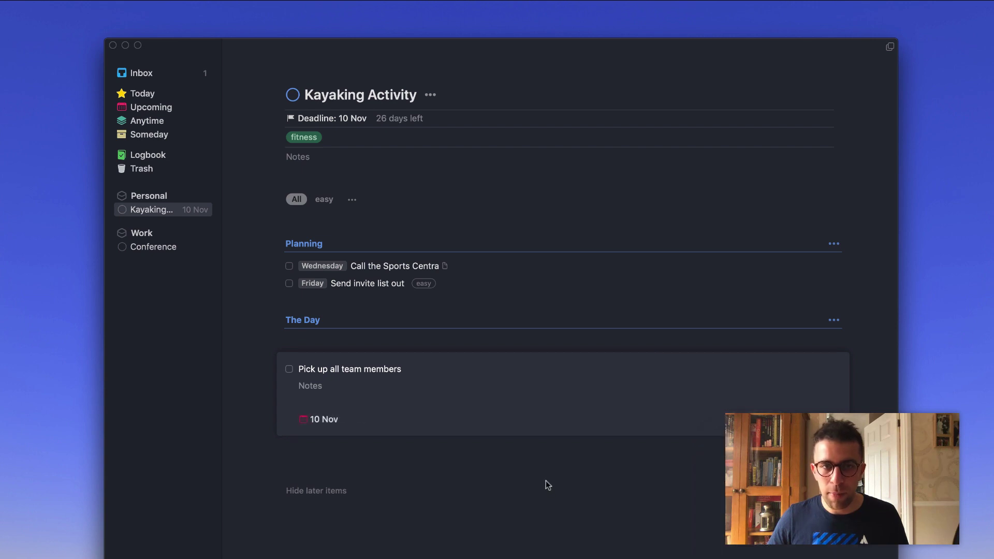
{"action": "left_click", "coordinate": [544, 480]}
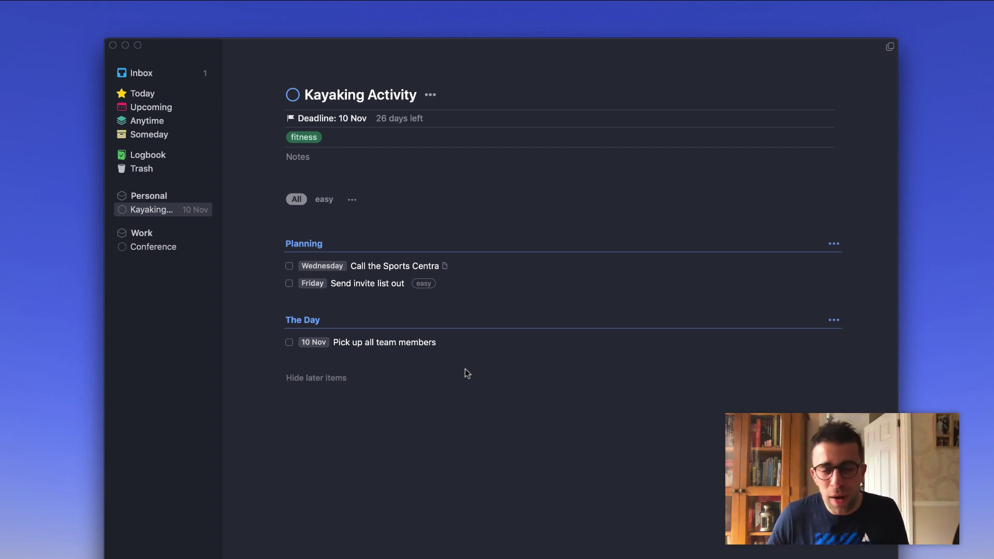
Check off 'Call the Sports Centra', reveal the 1 logged item, then view Upcoming.
{"action": "left_click", "coordinate": [377, 161]}
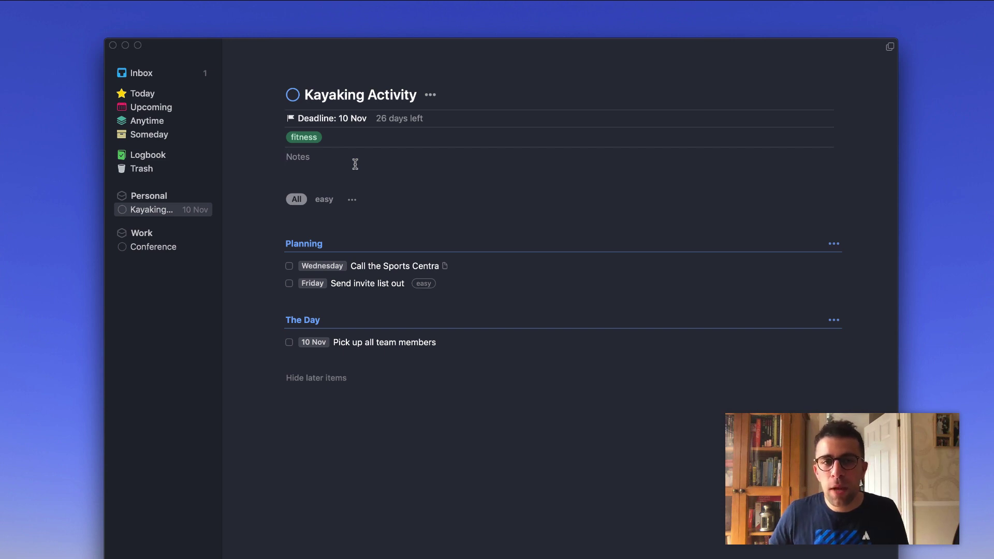
{"action": "left_click", "coordinate": [289, 267]}
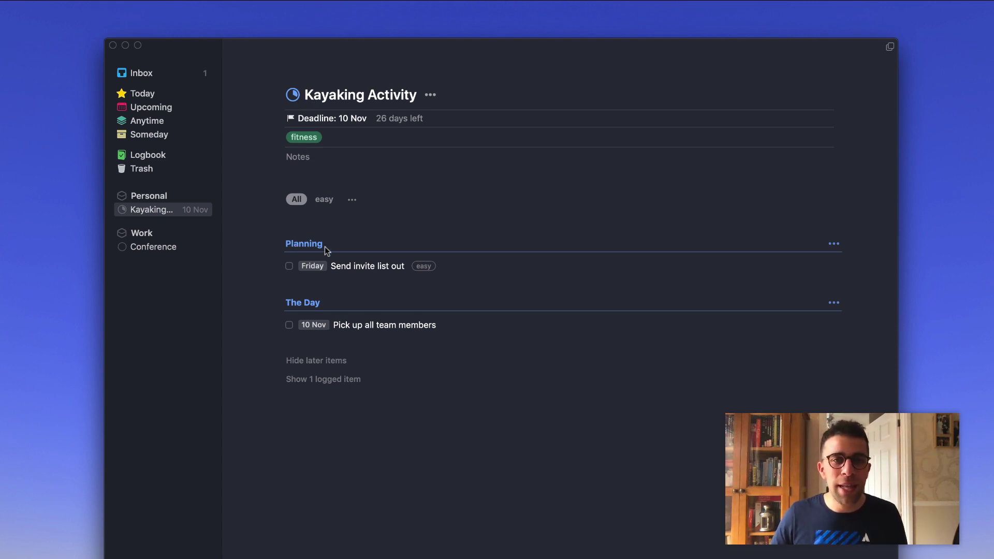
{"action": "left_click", "coordinate": [331, 379]}
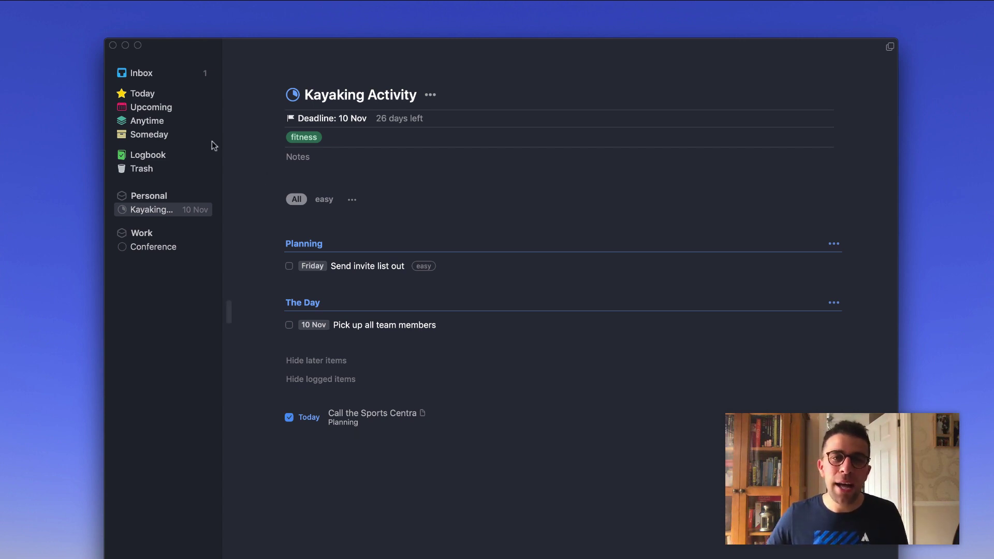
{"action": "left_click", "coordinate": [171, 109]}
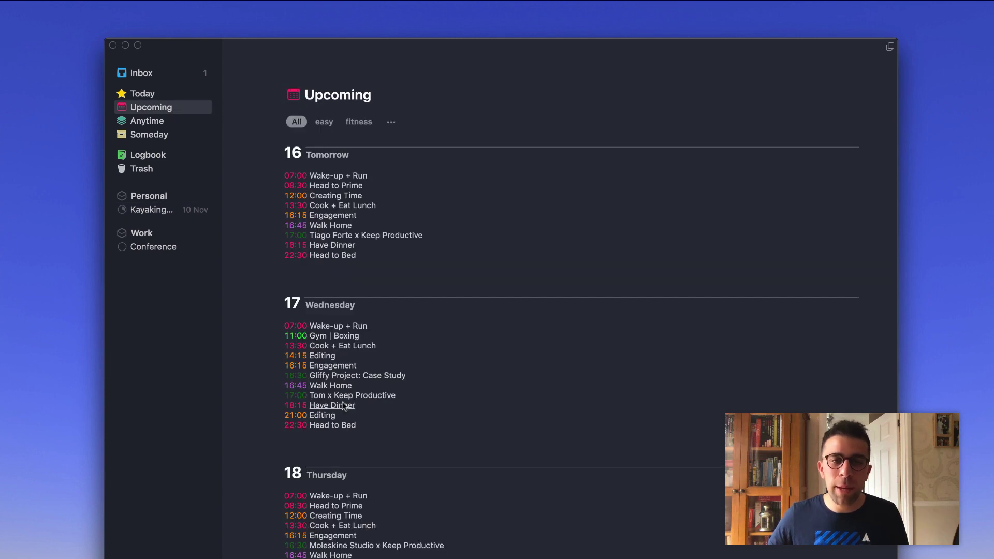
{"action": "scroll", "coordinate": [344, 406], "scroll_direction": "down", "scroll_amount": 10}
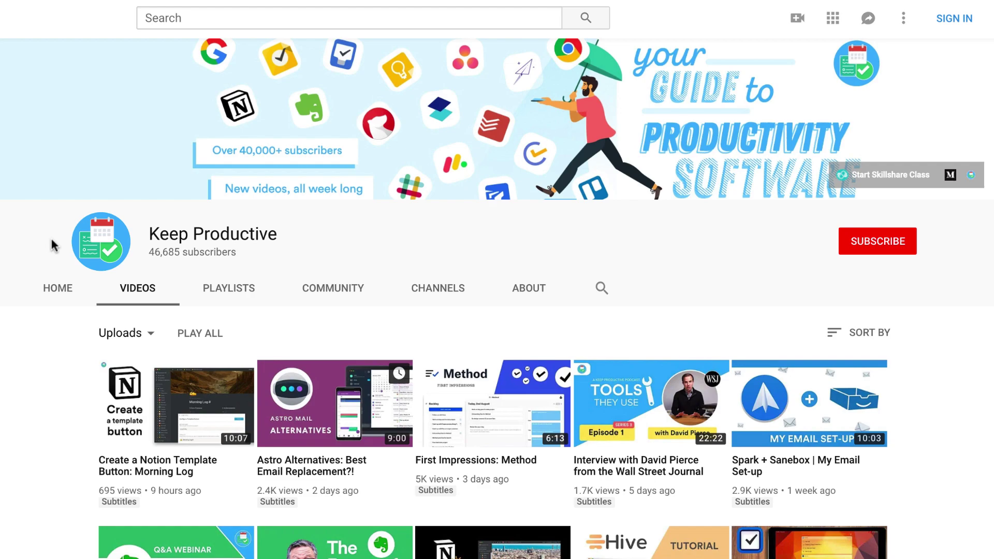
{"action": "scroll", "coordinate": [54, 245], "scroll_direction": "down", "scroll_amount": 8}
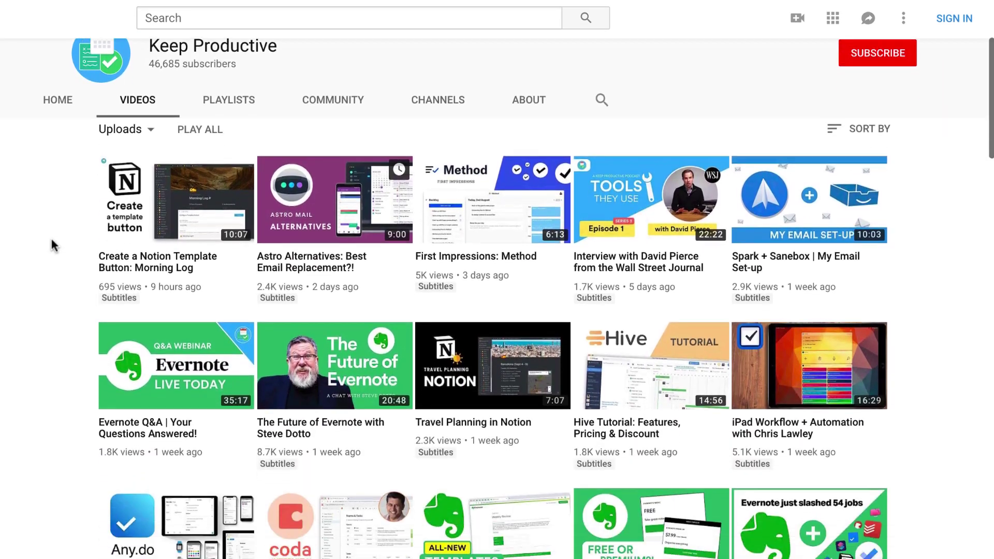
{"action": "scroll", "coordinate": [53, 245], "scroll_direction": "down", "scroll_amount": 12}
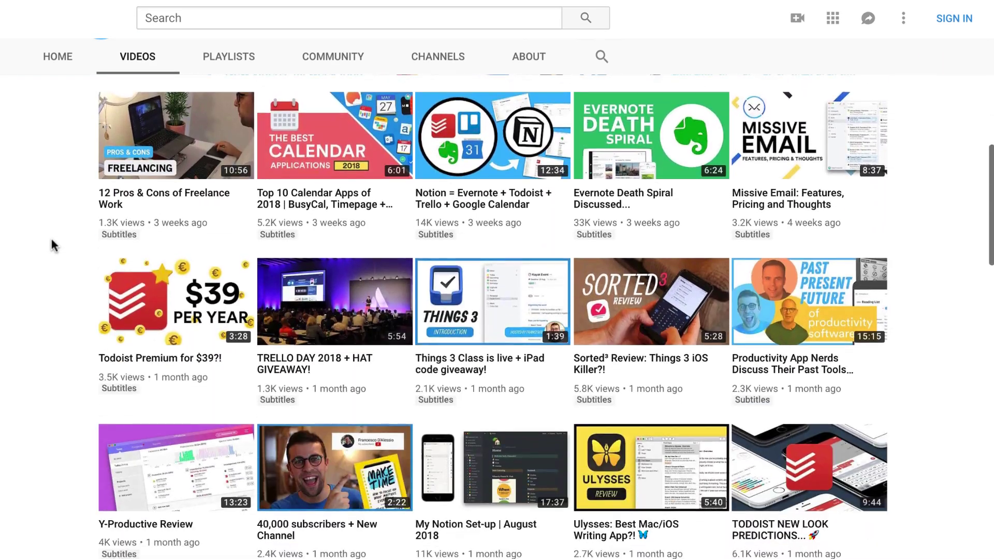
{"action": "scroll", "coordinate": [53, 245], "scroll_direction": "down", "scroll_amount": 5}
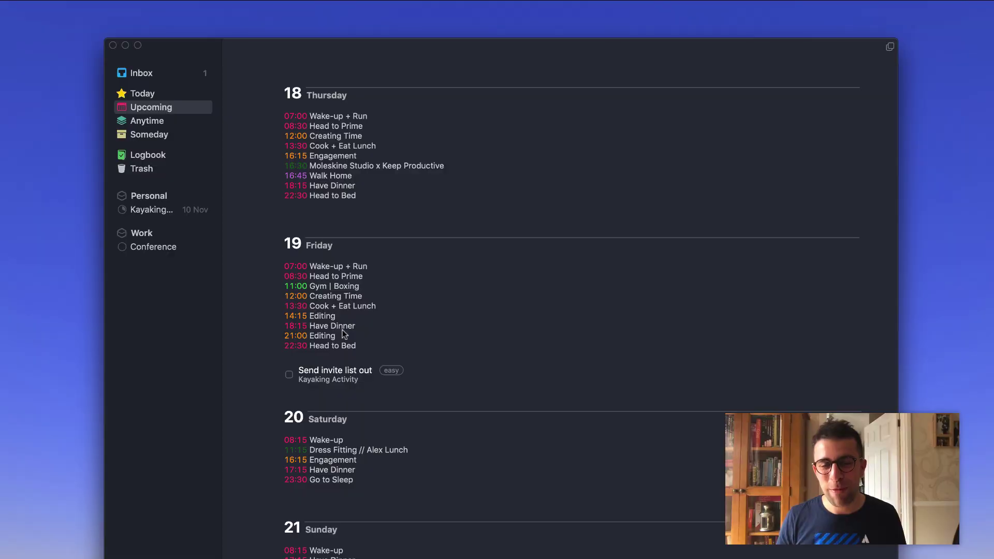